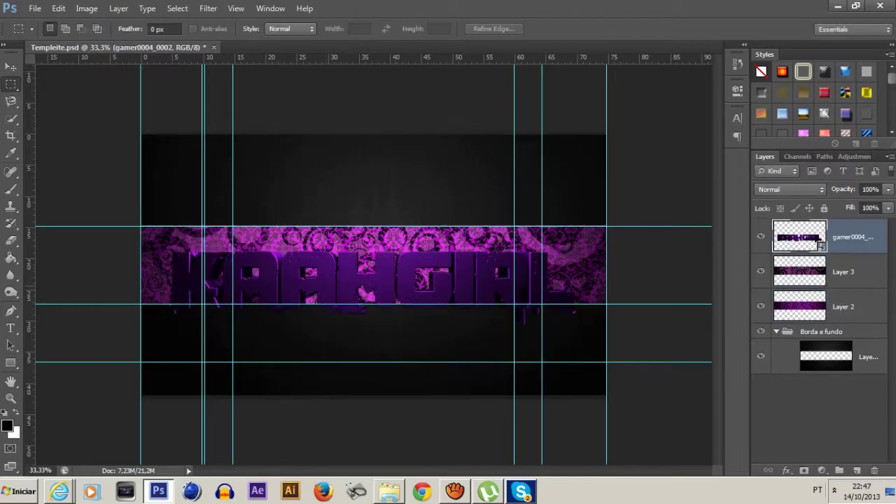
Scale the gamer0004 KAAHGIRL title to about 49% and centre it on the purple band.
drag(393, 263, 266, 264)
right_click(800, 237)
key(Escape)
drag(565, 227, 358, 264)
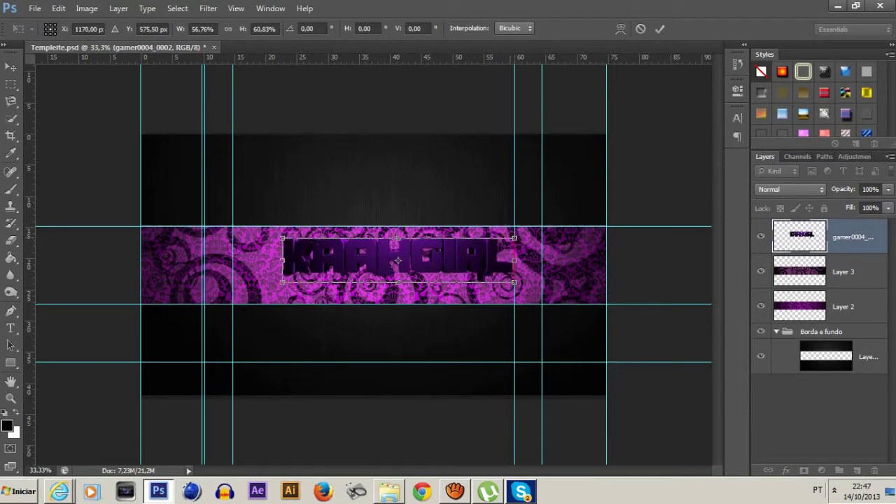
key(Return)
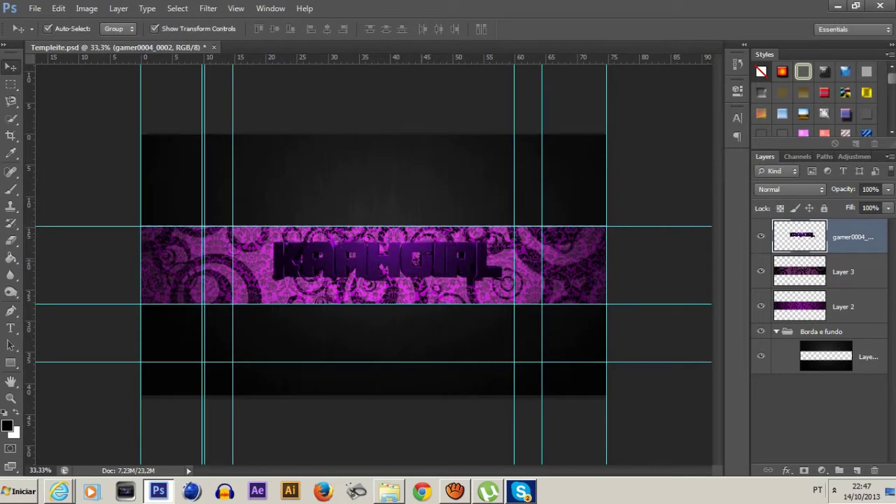
scroll(383, 265, up, 2)
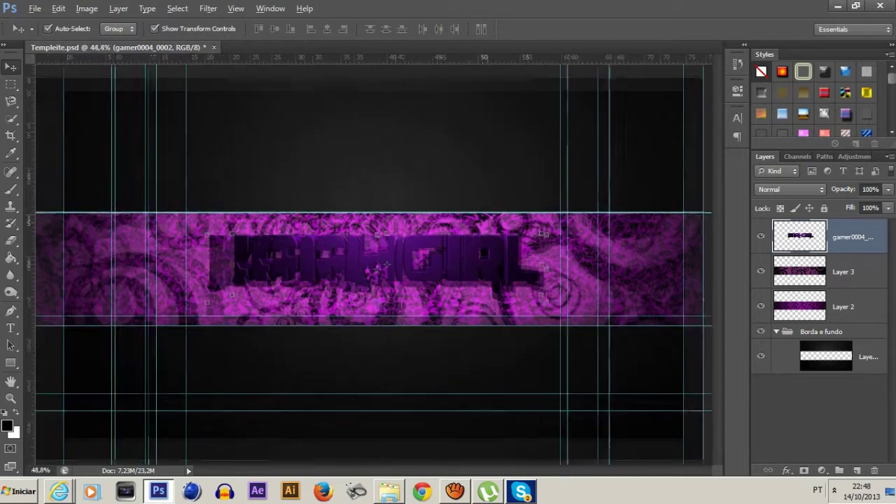
Load the letter selection, add Layer 4 painted magenta, and blend it in Color Dodge.
click(364, 269)
click(364, 269)
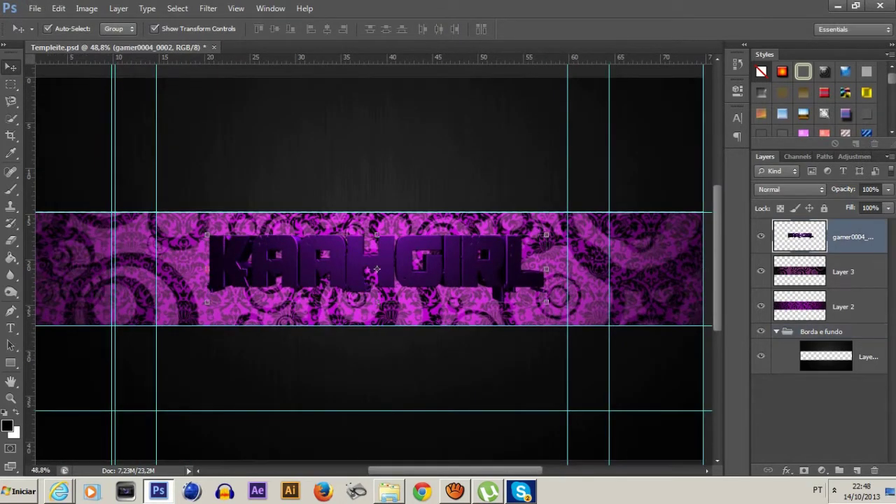
key(ctrl+shift+alt+n)
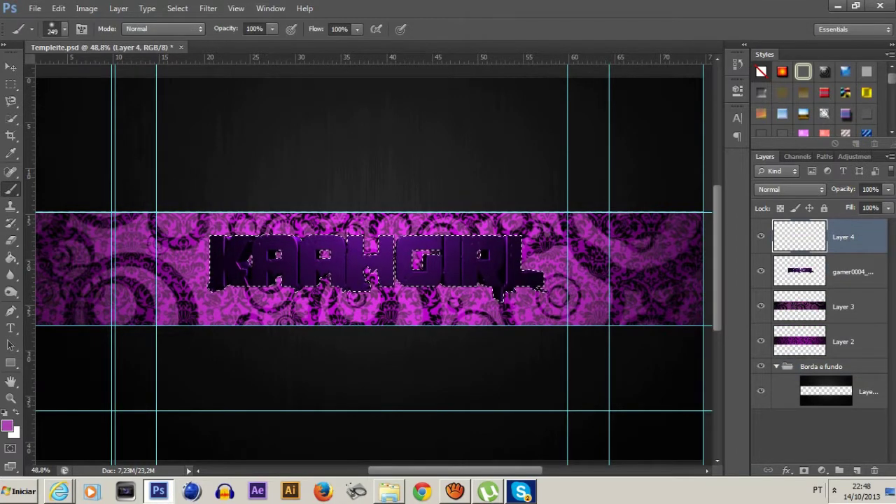
key(v)
click(791, 189)
click(771, 312)
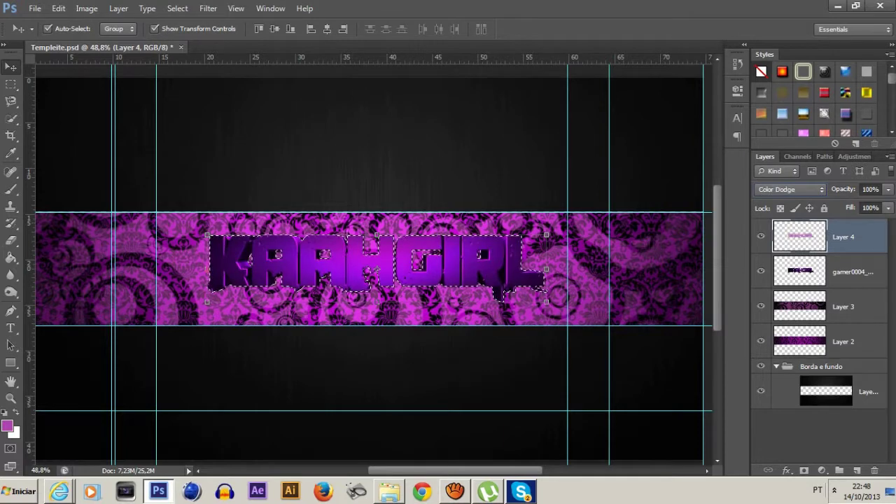
right_click(849, 272)
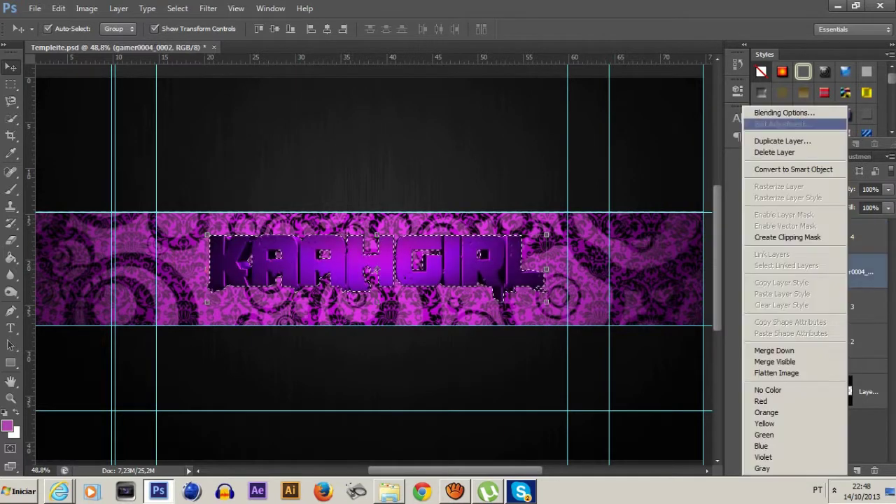
Give the title a 10 px outside #f113ee magenta stroke and a drop shadow.
click(784, 113)
drag(505, 87, 582, 75)
click(567, 172)
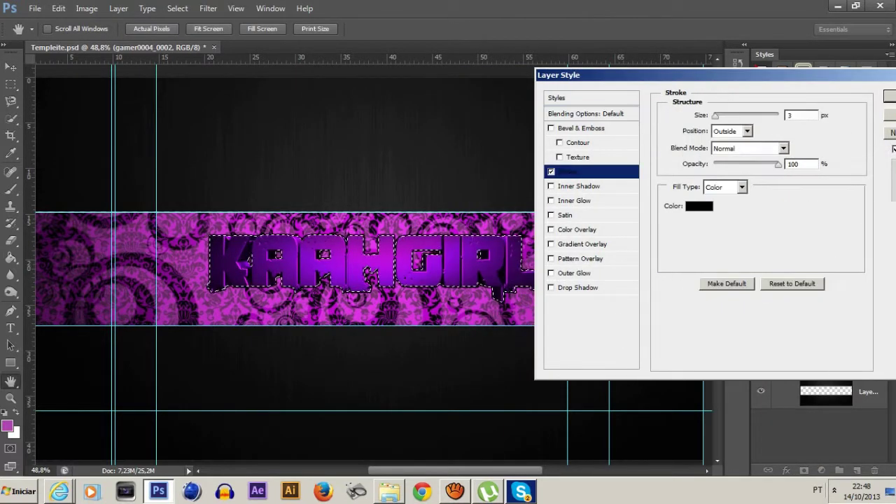
text(10)
click(699, 206)
click(676, 267)
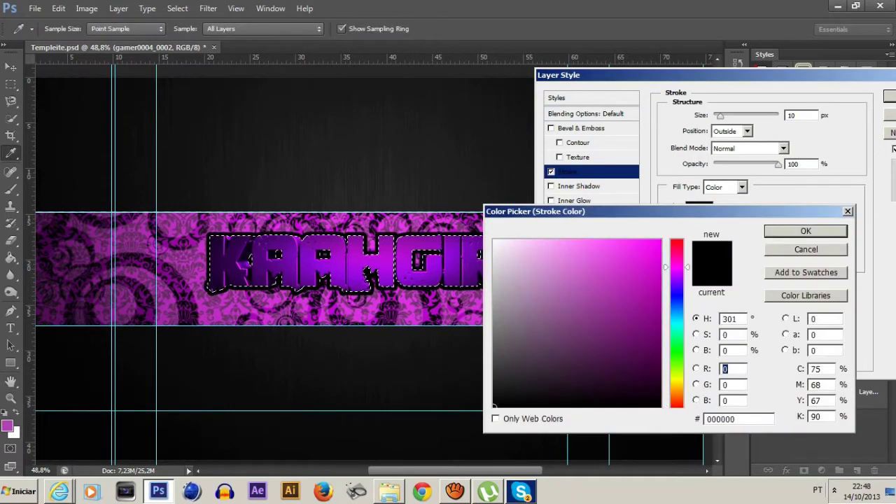
click(648, 251)
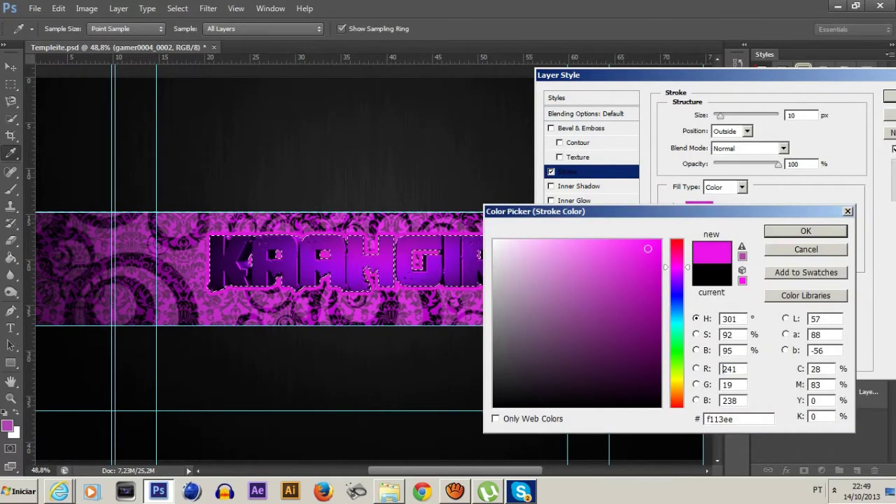
key(Return)
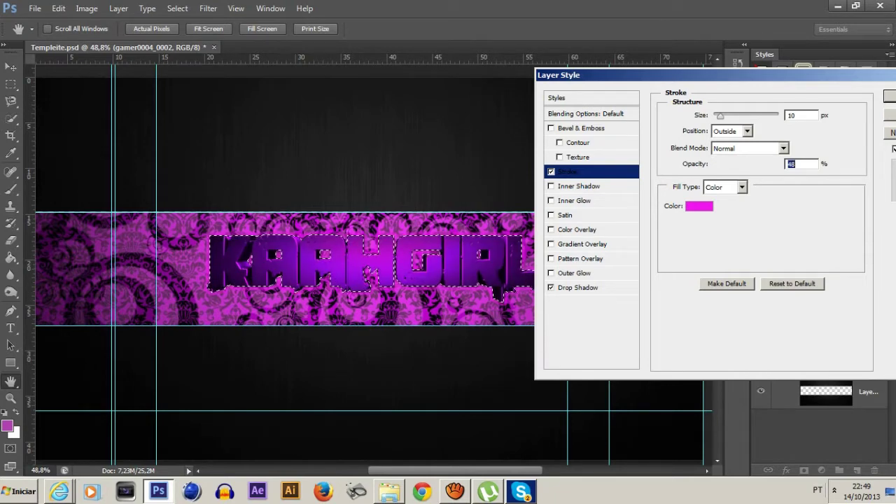
click(578, 288)
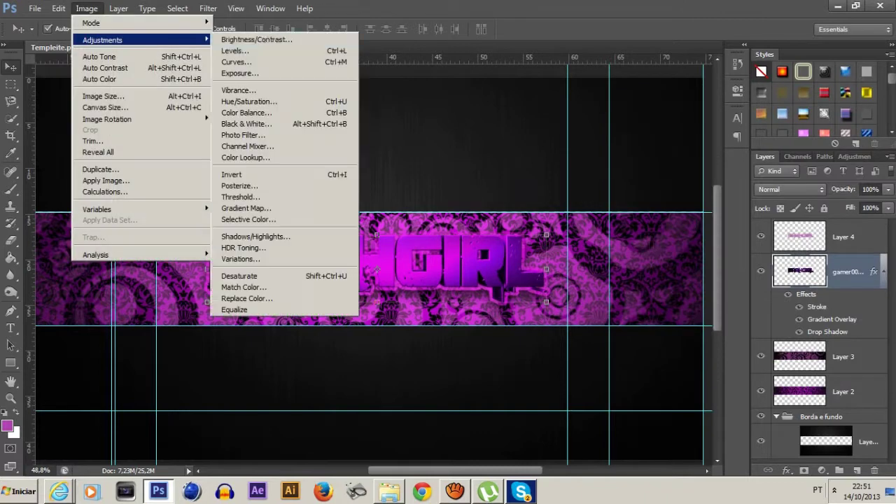
Stretch the blue striped 70068[1] image across the banner band behind the title.
click(257, 39)
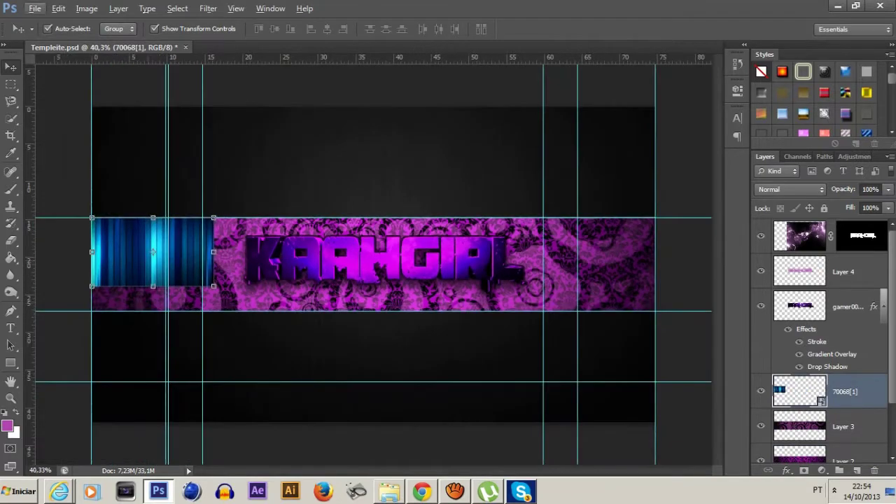
key(Return)
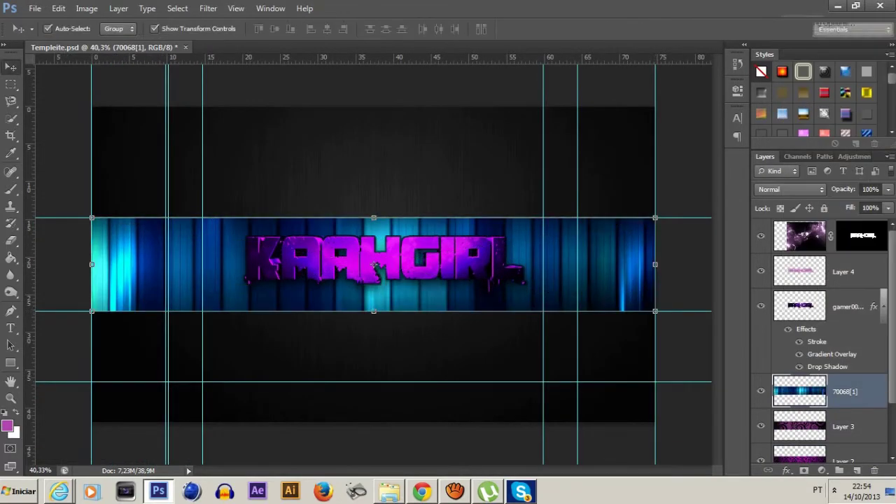
Try blend modes on the stripes layer and colorize it purple with Hue/Saturation.
key(shift+plus)
key(shift+plus)
key(shift+plus)
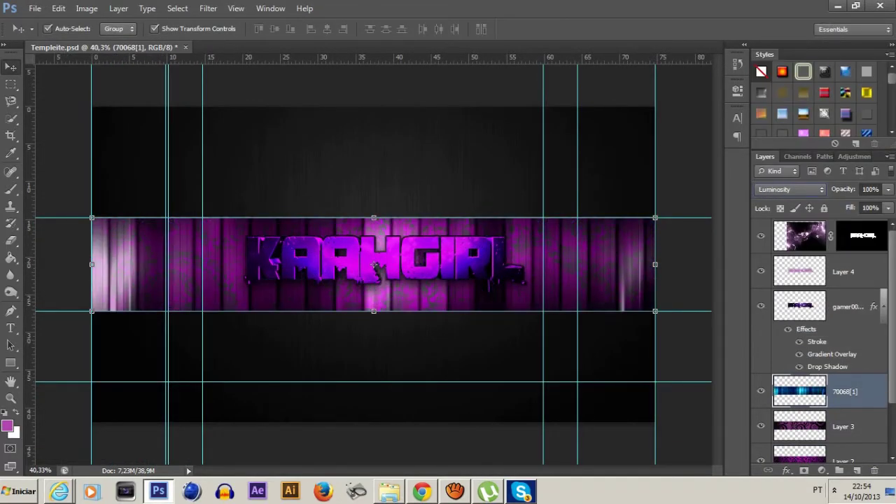
key(shift+plus)
key(shift+plus)
key(shift+plus)
key(shift+plus)
key(shift+plus)
key(shift+plus)
key(shift+plus)
key(shift+plus)
key(shift+plus)
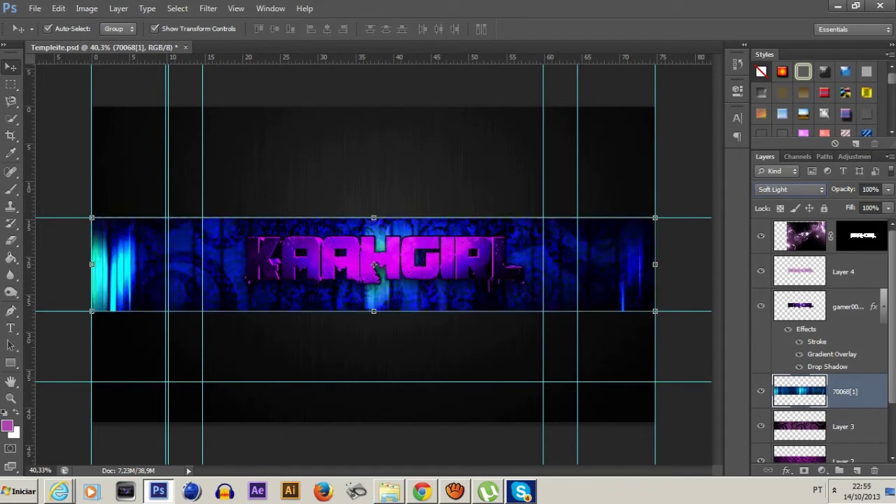
key(shift+plus)
key(shift+plus)
key(shift+plus)
key(shift+minus)
key(shift+minus)
key(shift+minus)
key(shift+minus)
key(ctrl+b)
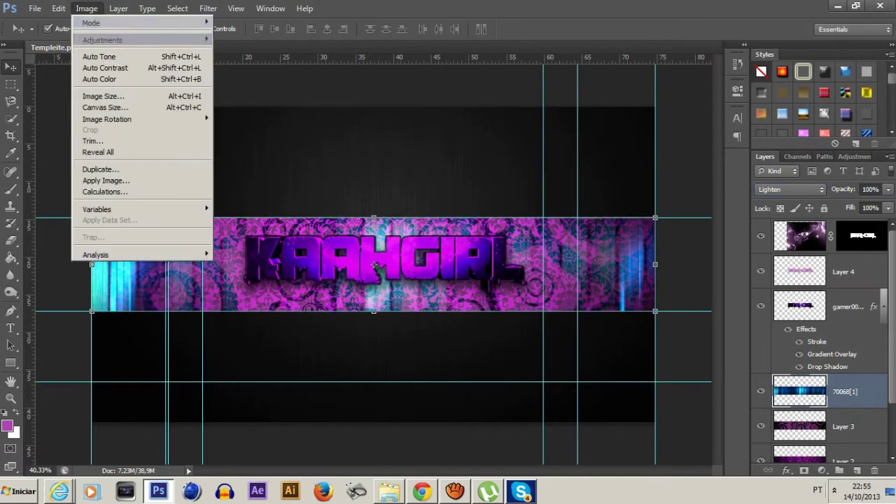
key(Escape)
key(ctrl+u)
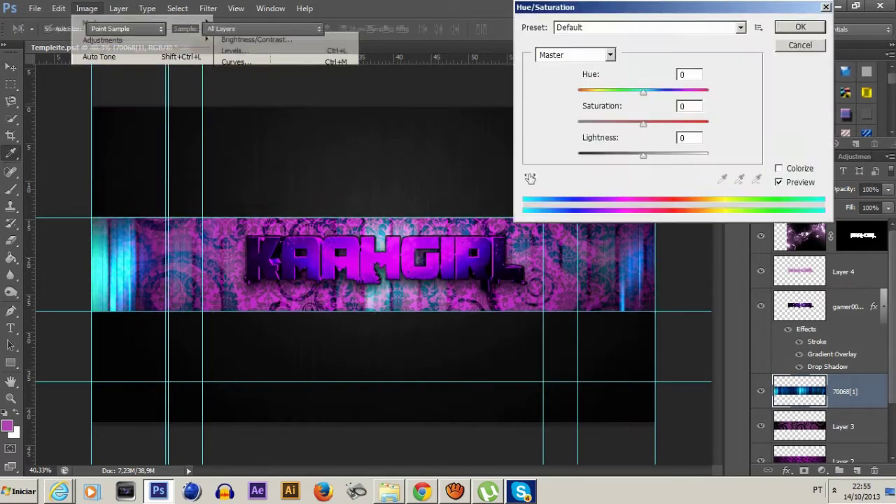
key(Return)
Set the stripes layer to Pin Light blending and deselect it.
key(v)
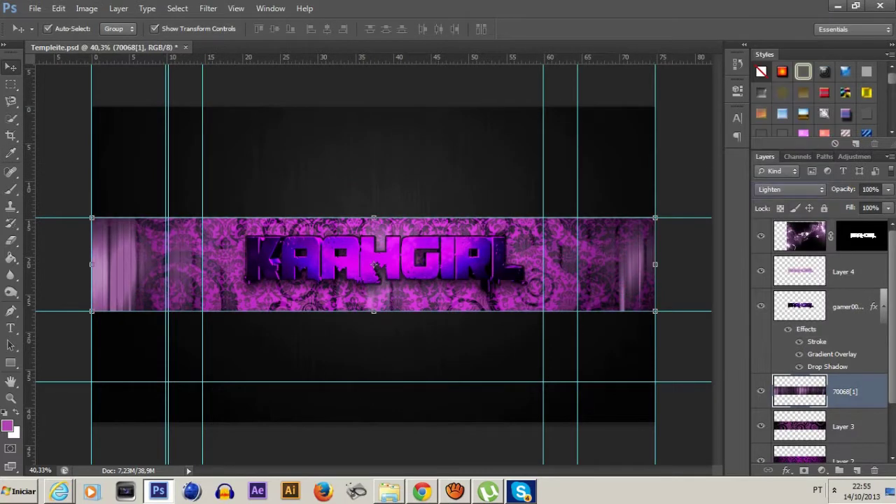
key(shift+minus)
key(shift+minus)
key(shift+plus)
key(shift+plus)
key(shift+plus)
key(shift+plus)
key(shift+plus)
key(shift+plus)
key(shift+plus)
key(shift+plus)
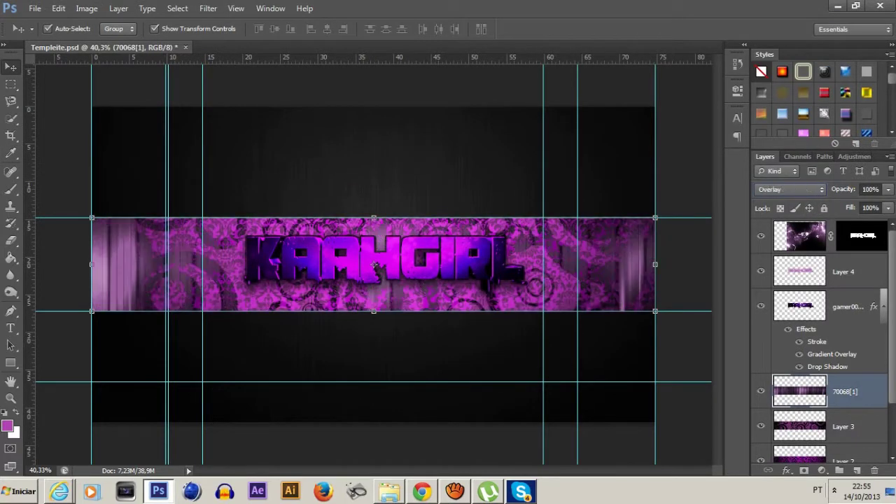
key(shift+plus)
key(shift+plus)
key(shift+plus)
key(shift+plus)
key(shift+plus)
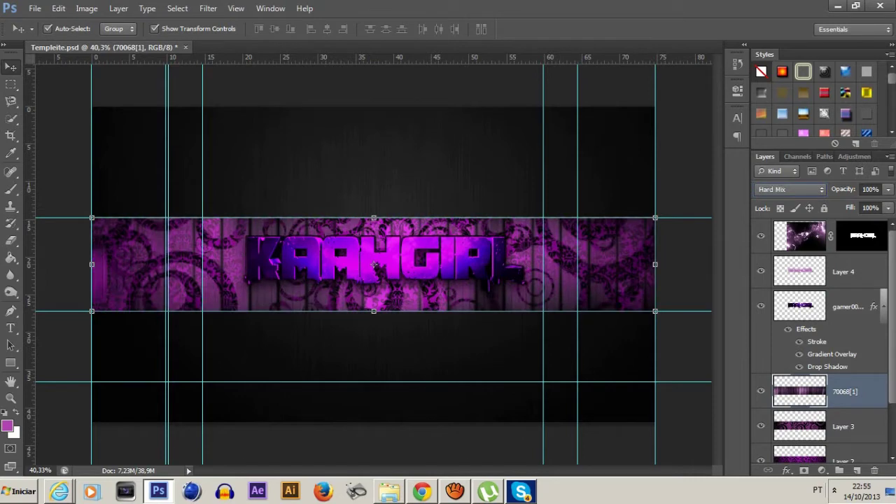
key(shift+plus)
key(shift+plus)
key(shift+plus)
key(shift+plus)
key(shift+plus)
key(shift+plus)
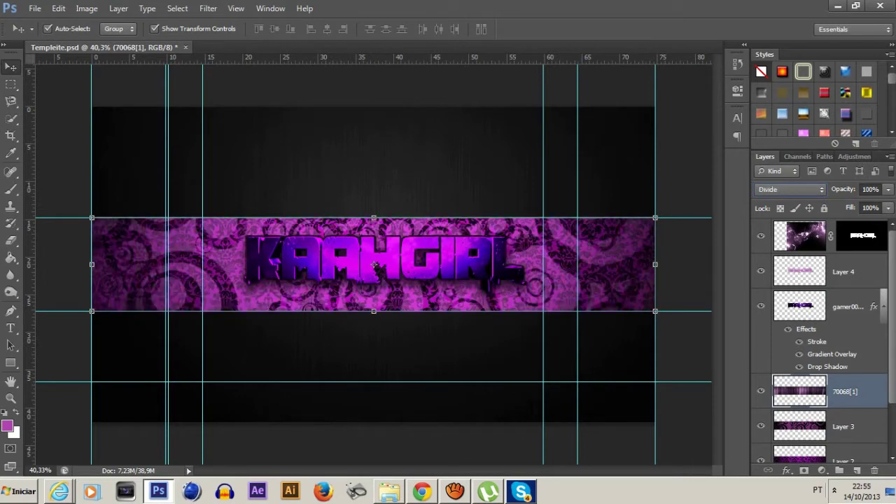
key(shift+minus)
key(shift+minus)
key(shift+minus)
key(shift+minus)
key(shift+minus)
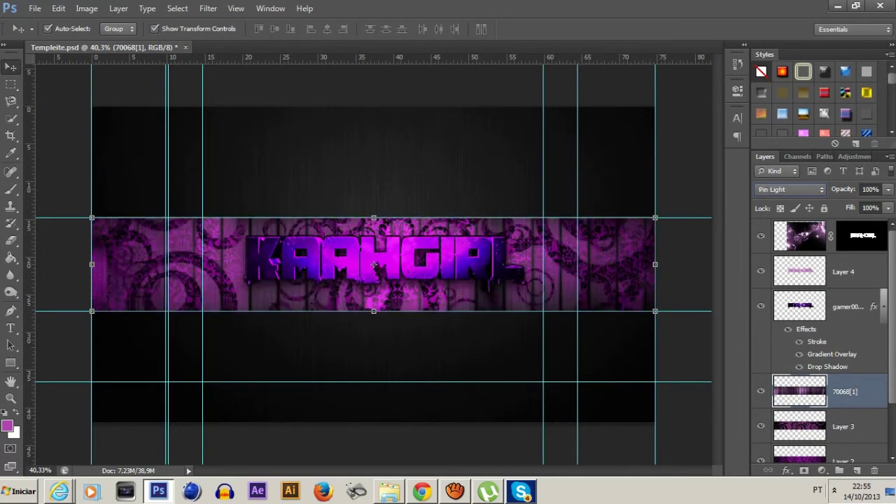
key(Escape)
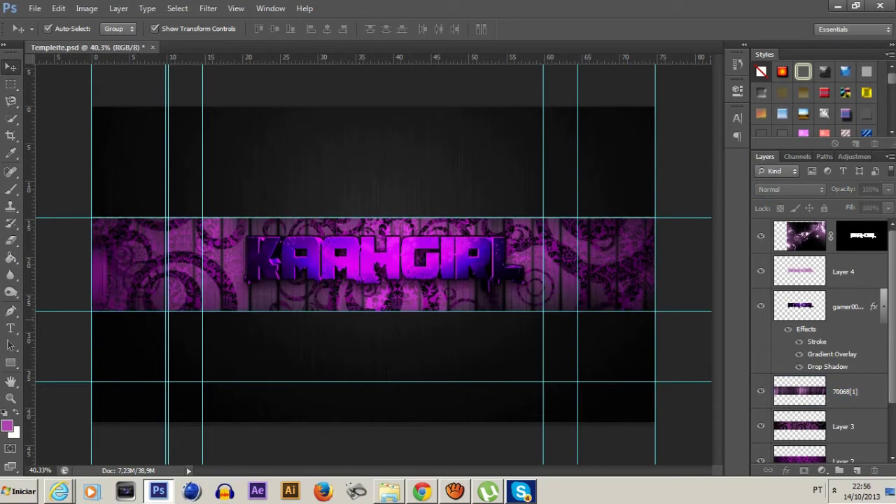
Browse to Pack GFX > LUZES and drag the espaco--azul_6542 nebula image into the banner.
key(alt+Tab)
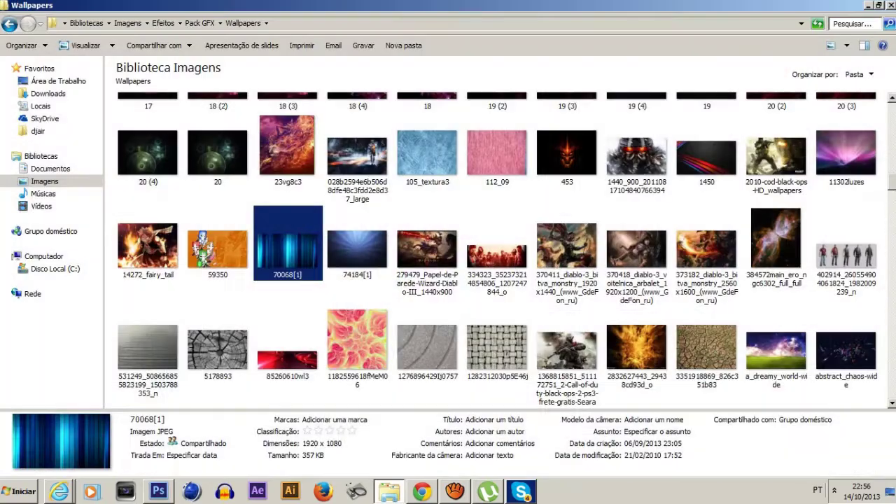
scroll(490, 245, up, 5)
double_click(636, 133)
key(alt+Left)
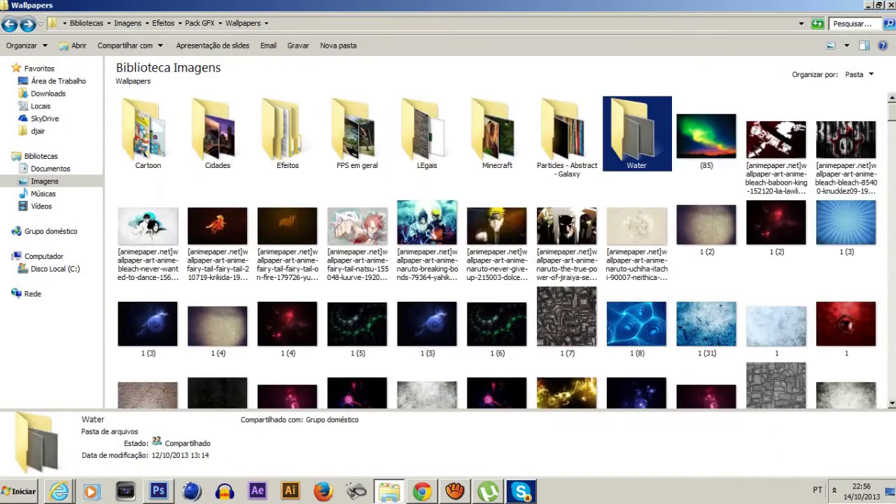
key(alt+Up)
key(End)
key(Return)
key(BackSpace)
text(luz)
key(Return)
scroll(490, 245, down, 5)
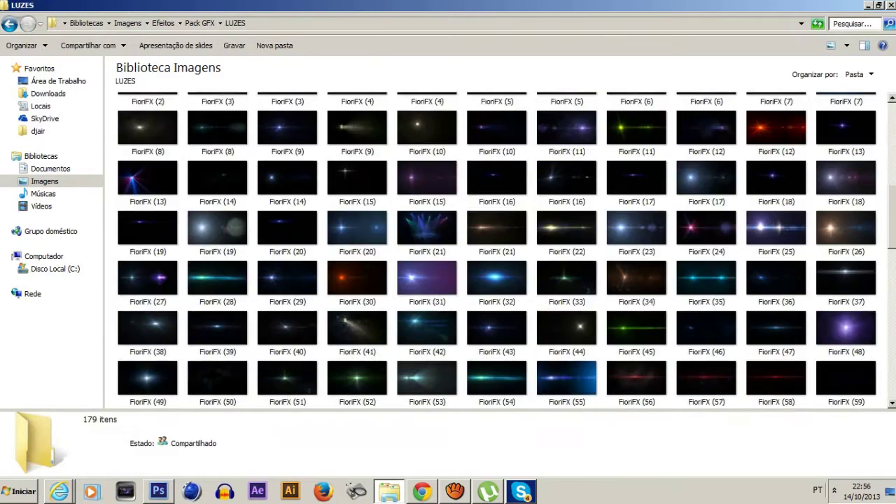
scroll(490, 246, up, 5)
drag(571, 200, 375, 265)
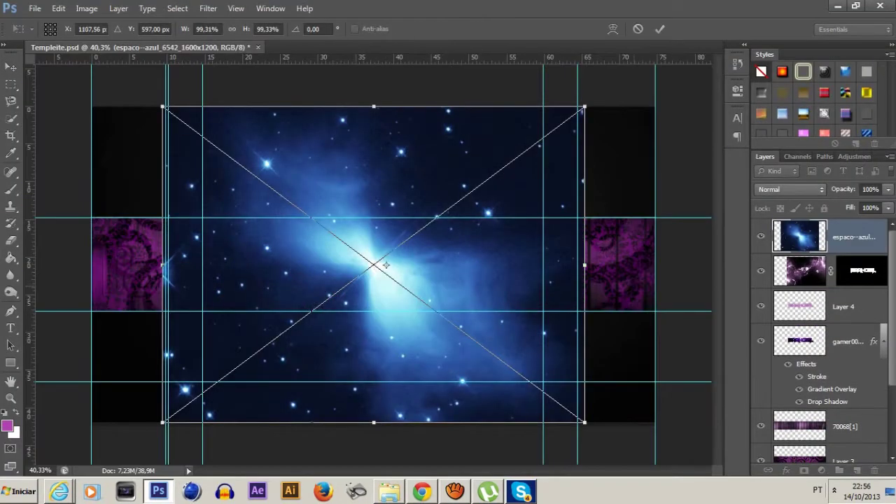
Mask the nebula image to the KAAHGIRL letters and set it to Divide blending.
key(Return)
click(804, 471)
key(shift+alt+g)
key(shift+alt+d)
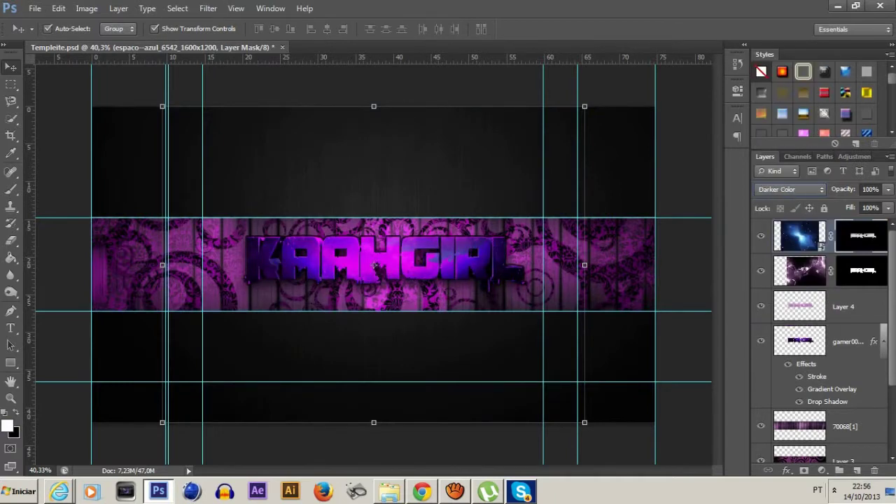
key(shift+alt+h)
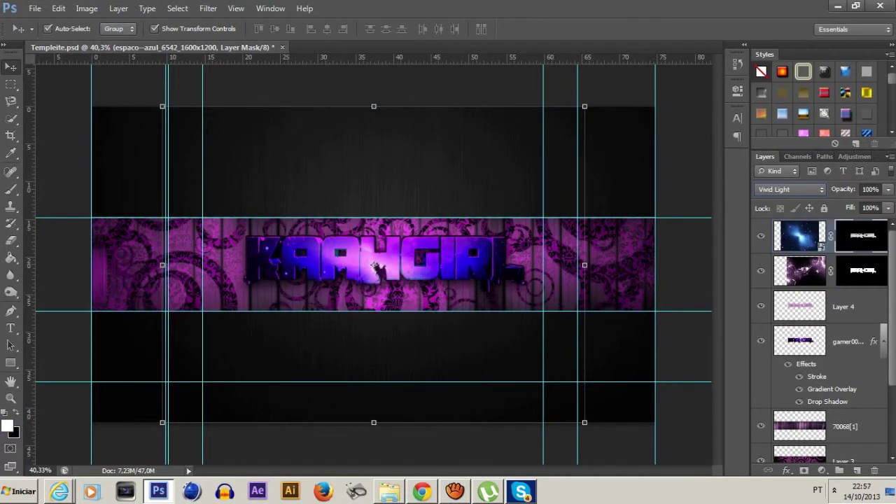
key(shift+plus)
key(shift+plus)
key(shift+plus)
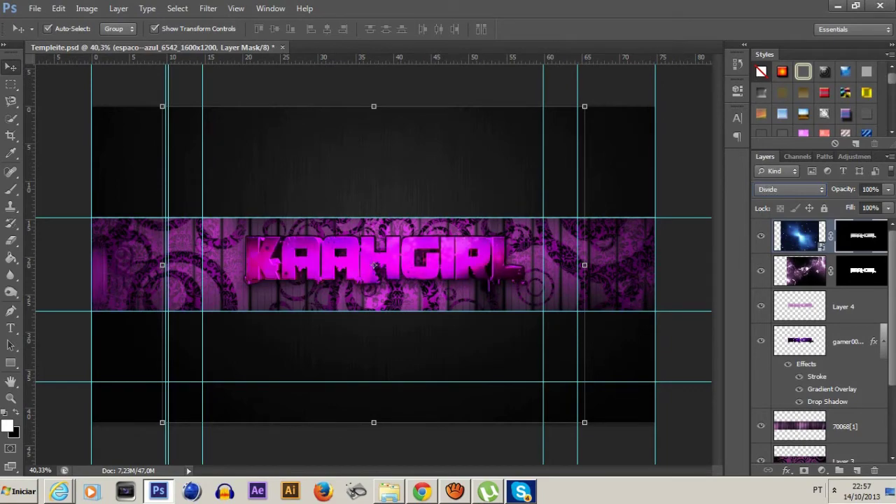
alt+click(375, 266)
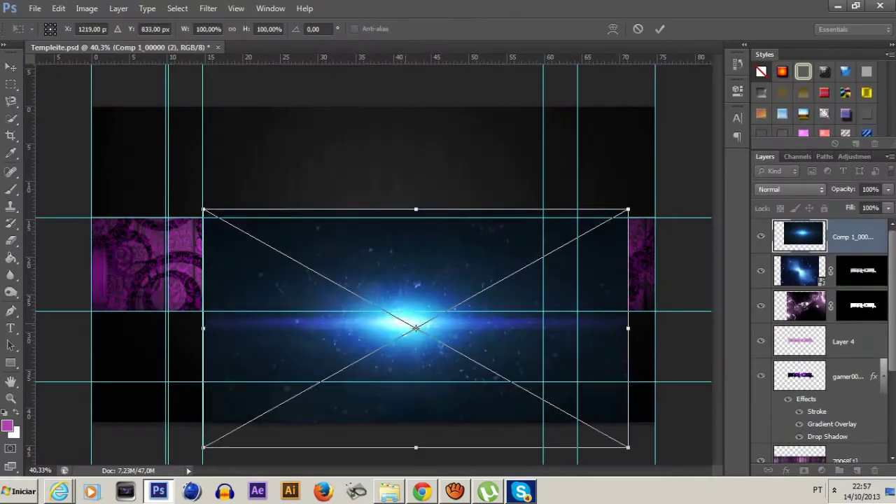
Commit the Comp 1_00000 (2) glow, blend it in Lighten mode, and nudge it left.
key(Return)
key(7)
key(0)
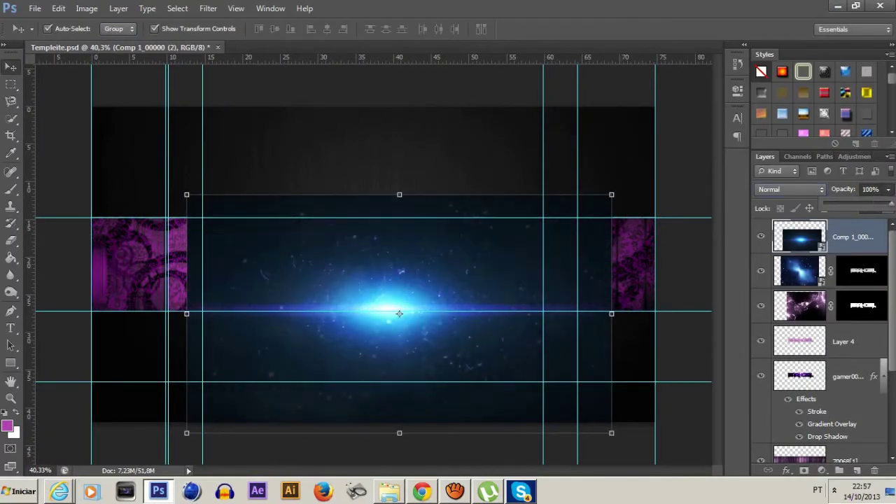
key(shift+plus)
key(shift+plus)
key(shift+plus)
key(shift+plus)
key(shift+plus)
key(shift+plus)
key(shift+plus)
key(shift+plus)
key(shift+minus)
key(shift+minus)
key(shift+minus)
key(shift+minus)
key(shift+plus)
key(shift+plus)
drag(400, 314, 393, 313)
Erase the excess glow above and below the banner and change its blend mode.
key(e)
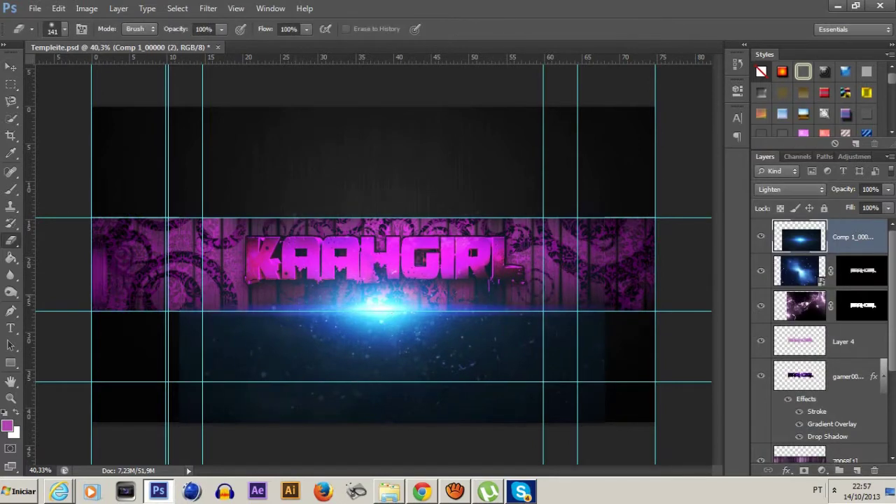
drag(200, 203, 329, 211)
drag(350, 295, 378, 371)
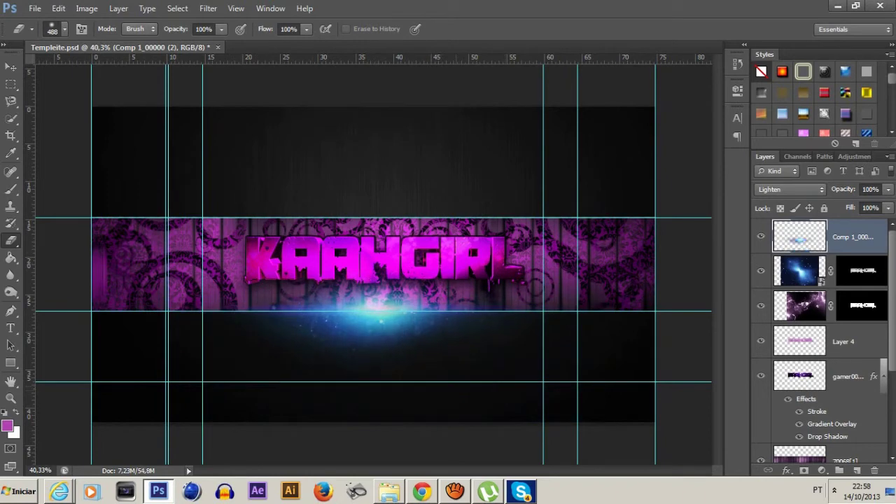
key(v)
click(792, 190)
click(777, 205)
Delete the starry lettering layer and tint the glow magenta with Hue/Saturation.
click(87, 8)
click(87, 7)
drag(800, 271, 874, 470)
click(87, 8)
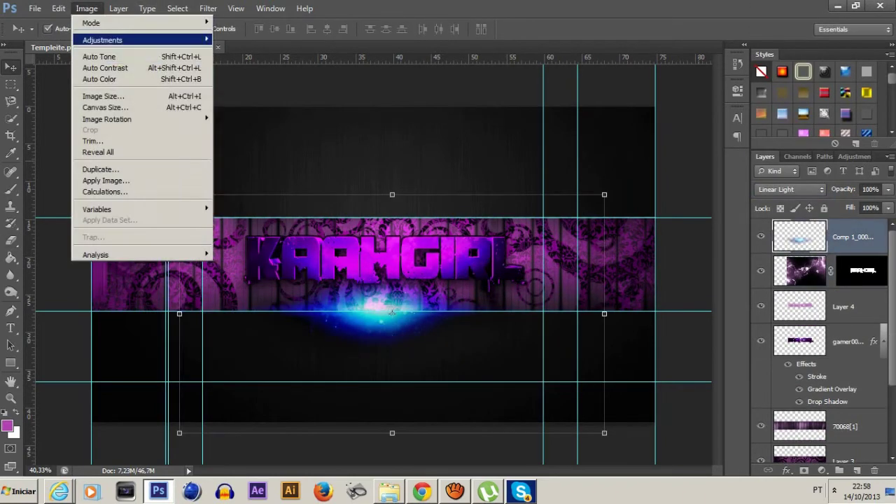
click(238, 103)
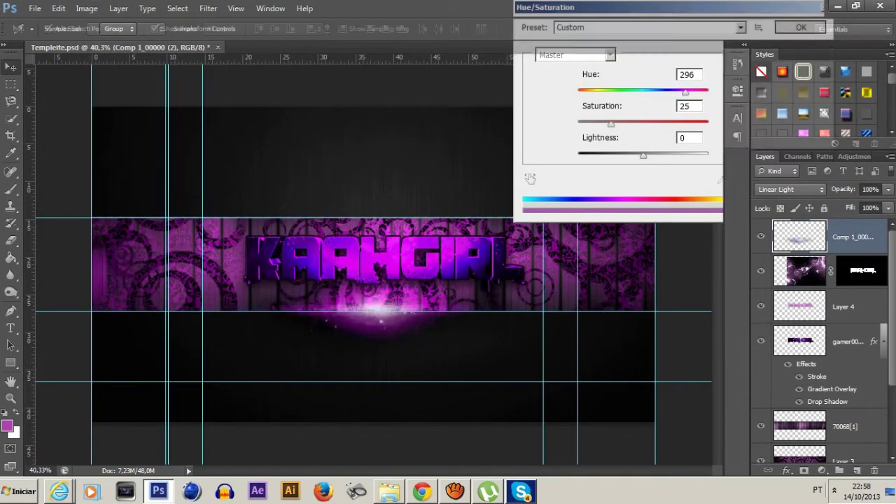
key(Return)
Drag the blue.flare image from the LUZES folder into the banner.
key(Delete)
key(alt+Tab)
click(217, 281)
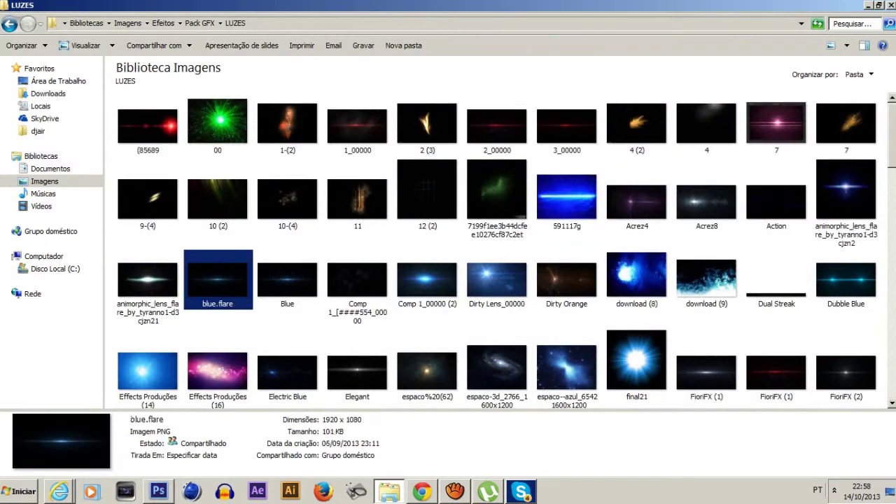
drag(218, 280, 374, 265)
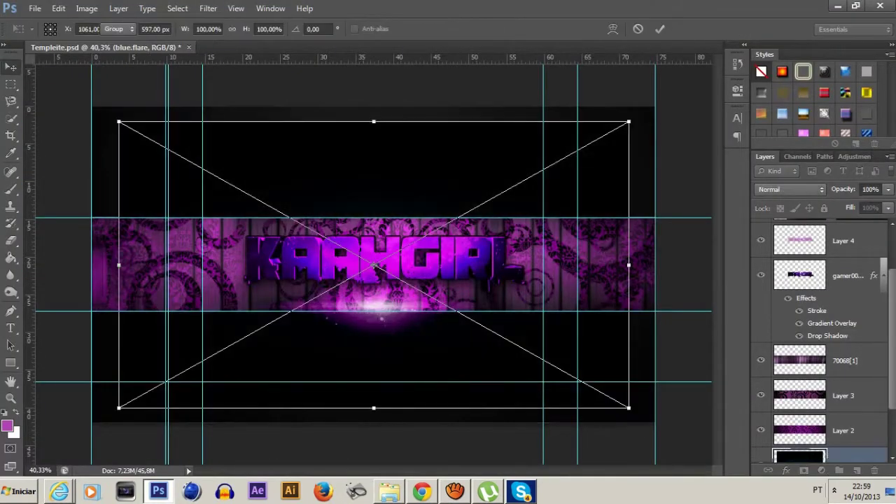
Erase blue.flare's top and bottom edges and move it up over the KAAHGIRL text.
key(Return)
right_click(840, 237)
key(Escape)
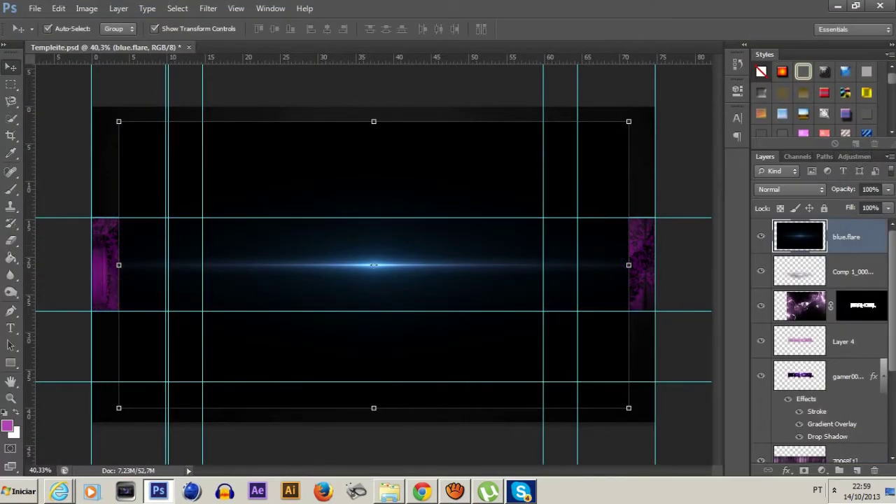
key(e)
drag(191, 171, 471, 171)
drag(175, 323, 526, 322)
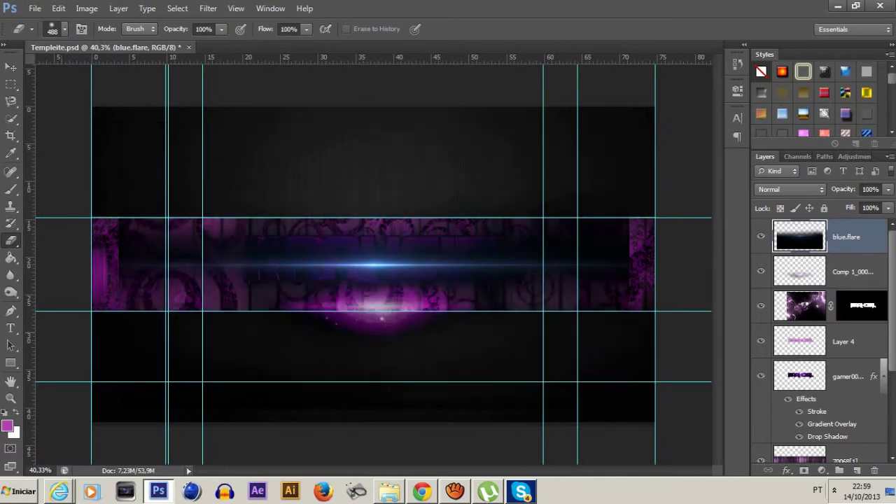
key(v)
drag(374, 265, 375, 228)
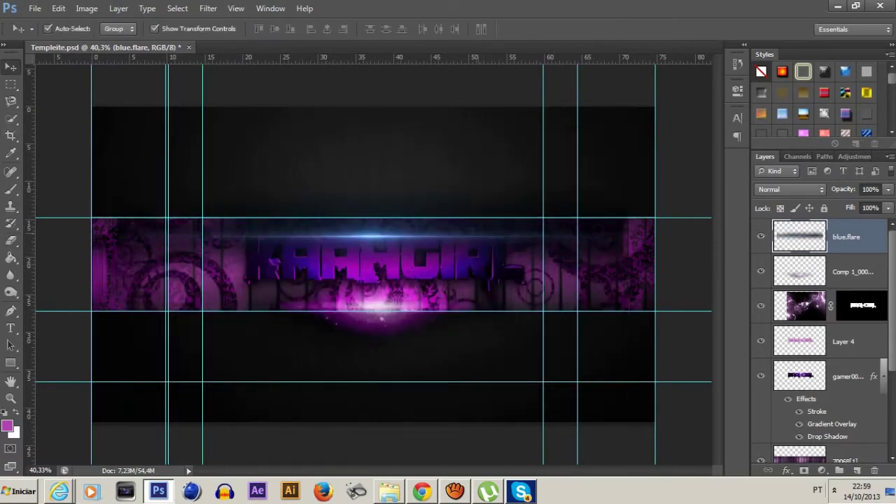
Set blue.flare to Screen blending and shift its hue with Hue/Saturation.
click(791, 189)
click(791, 132)
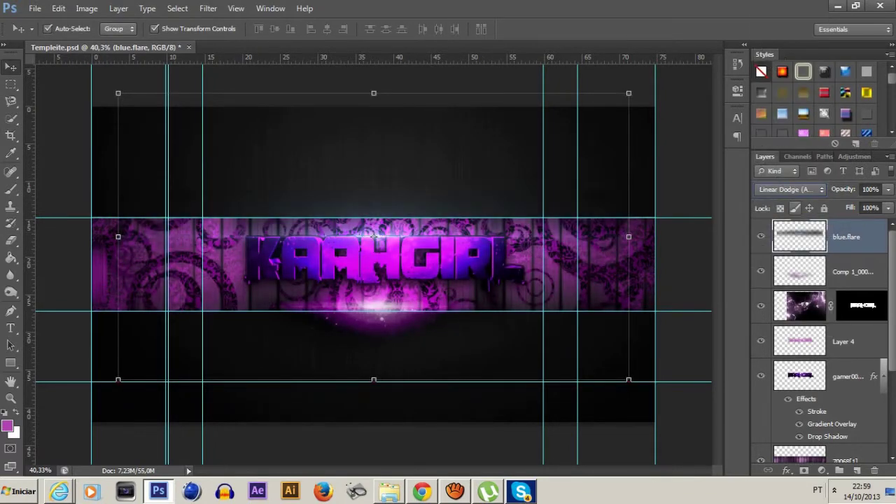
key(shift+minus)
key(shift+minus)
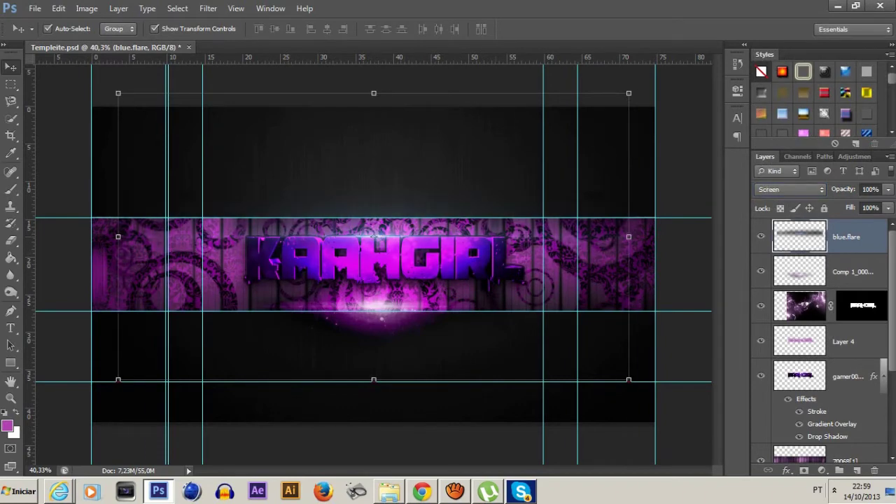
click(87, 8)
click(252, 101)
drag(645, 92, 700, 92)
click(800, 26)
Review the Layers panel and select the border and background group.
scroll(374, 236, up, 2)
scroll(374, 237, up, 5)
key(e)
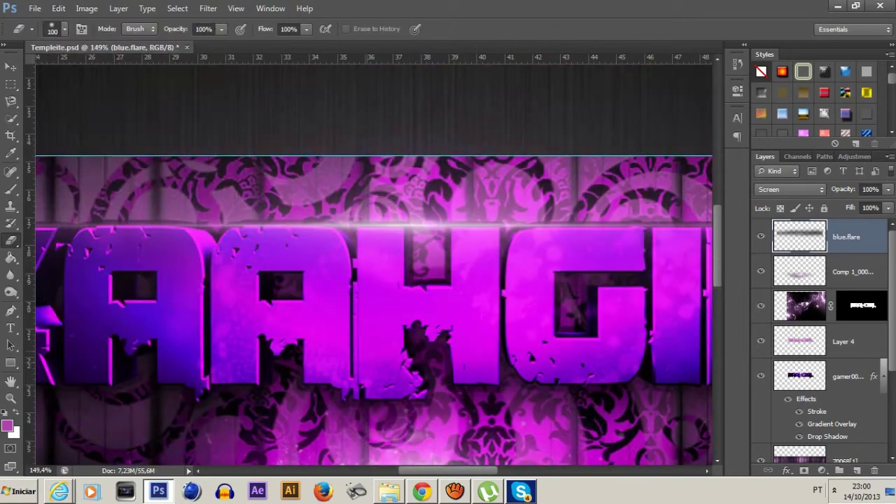
scroll(231, 266, down, 4)
scroll(231, 266, down, 2)
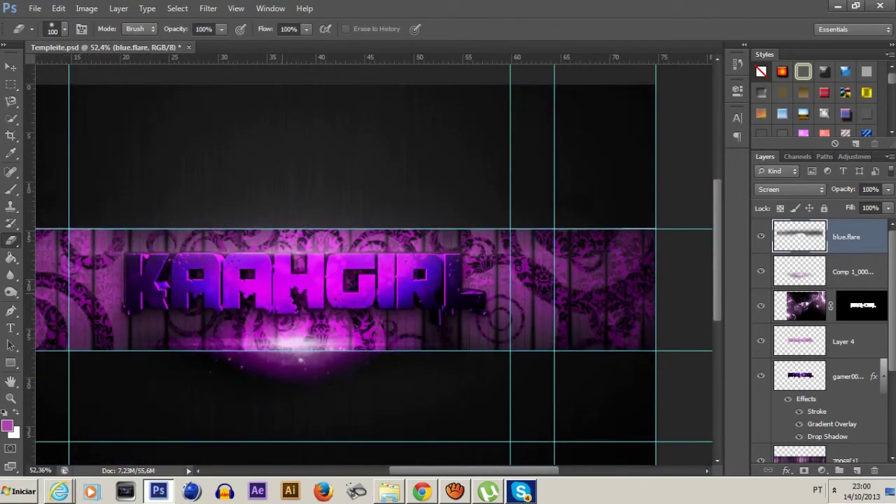
scroll(241, 273, down, 1)
scroll(241, 273, up, 4)
scroll(242, 274, down, 3)
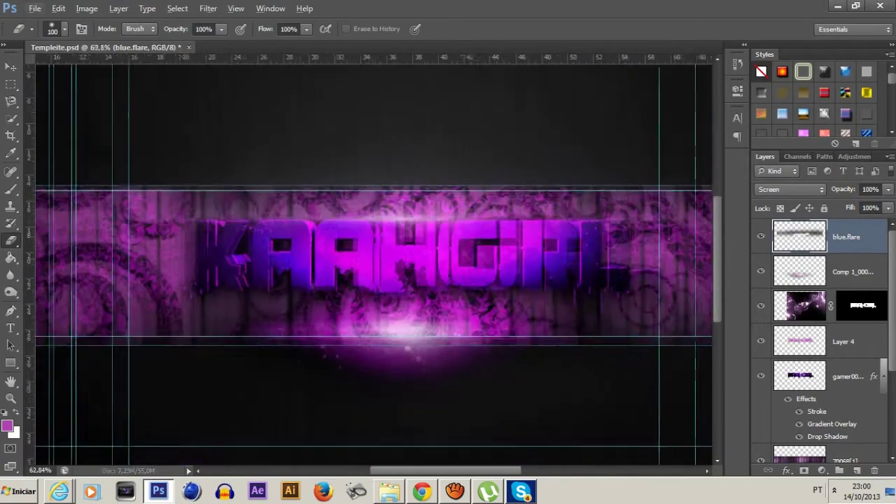
key(v)
scroll(375, 267, down, 2)
click(375, 266)
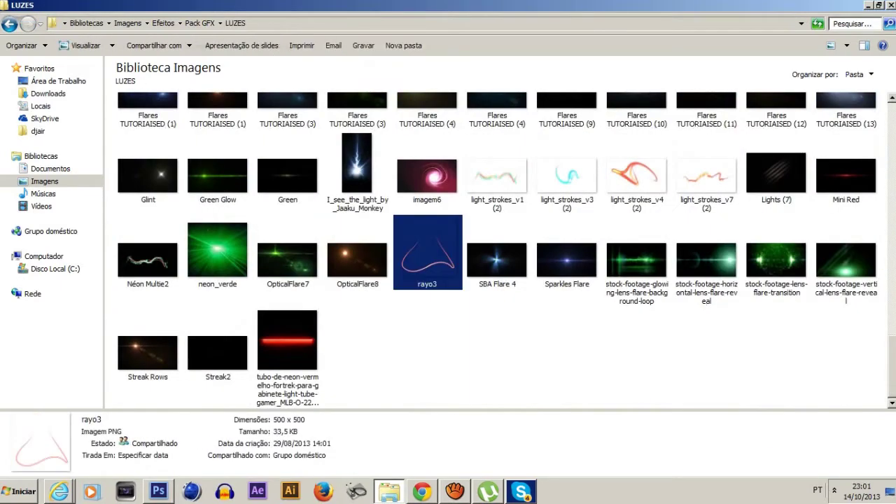
Pick light_strokes_v1 (2) in the LUZES folder.
click(497, 176)
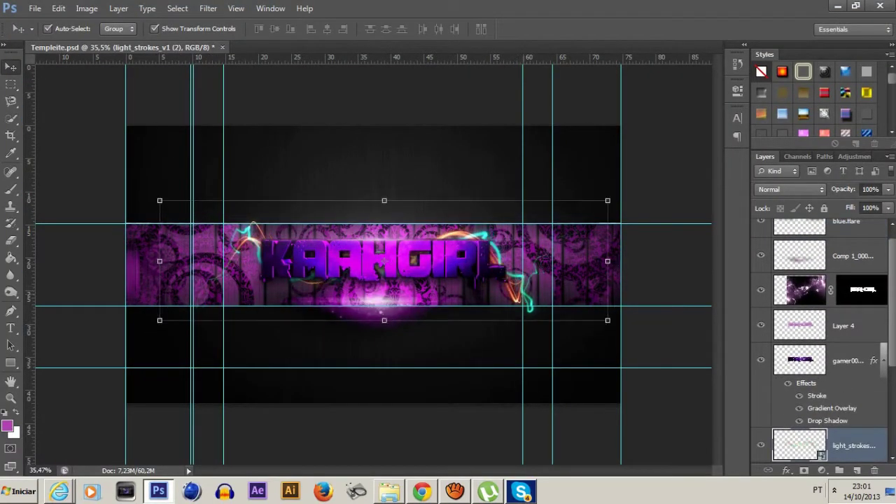
Fit the light strokes around KAAHGIRL and rasterize the light_strokes_v1 (2) layer.
key(ctrl+t)
key(Return)
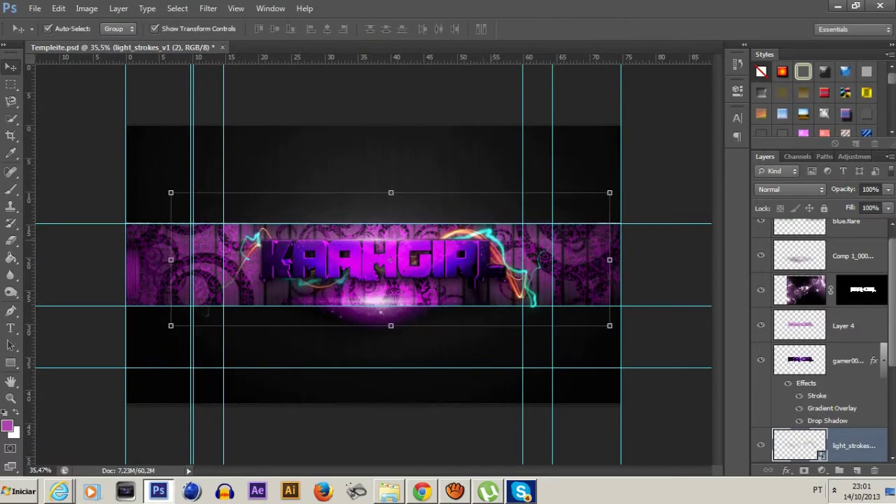
click(851, 225)
scroll(827, 316, down, 1)
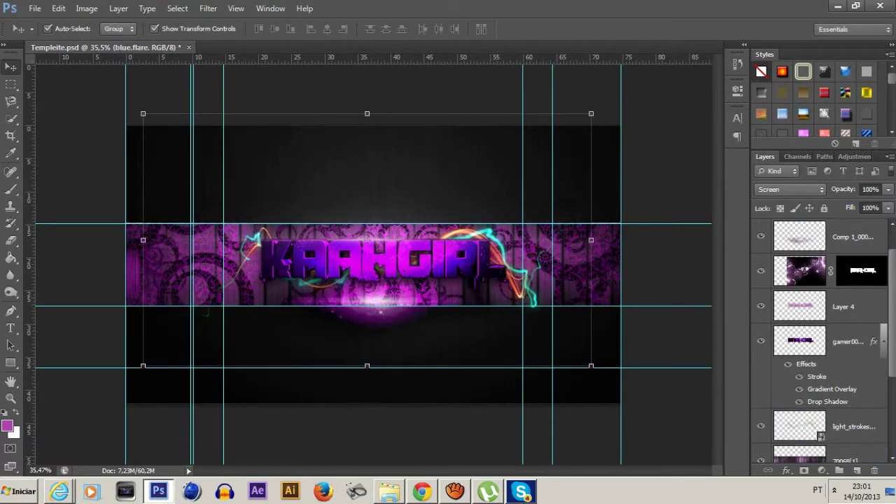
right_click(850, 426)
click(819, 114)
Colorize the strokes pale purple with Hue 287, Saturation 49 and raised Lightness.
click(86, 8)
click(246, 100)
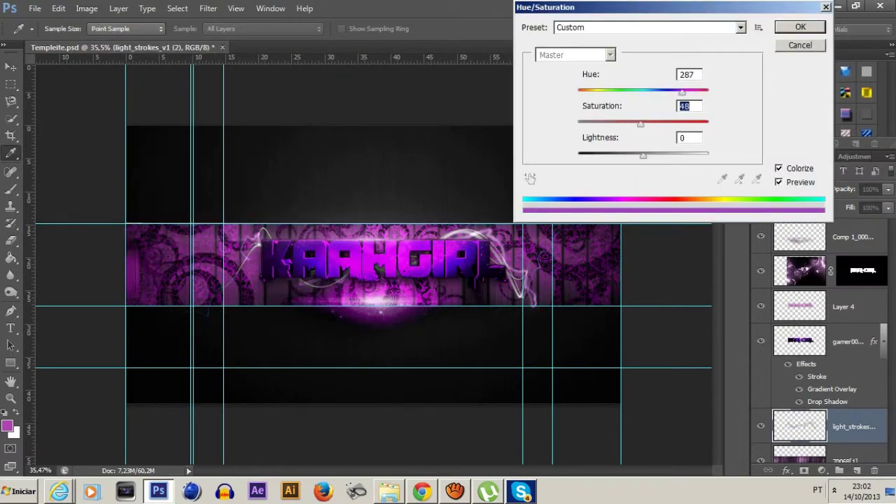
drag(629, 154, 688, 154)
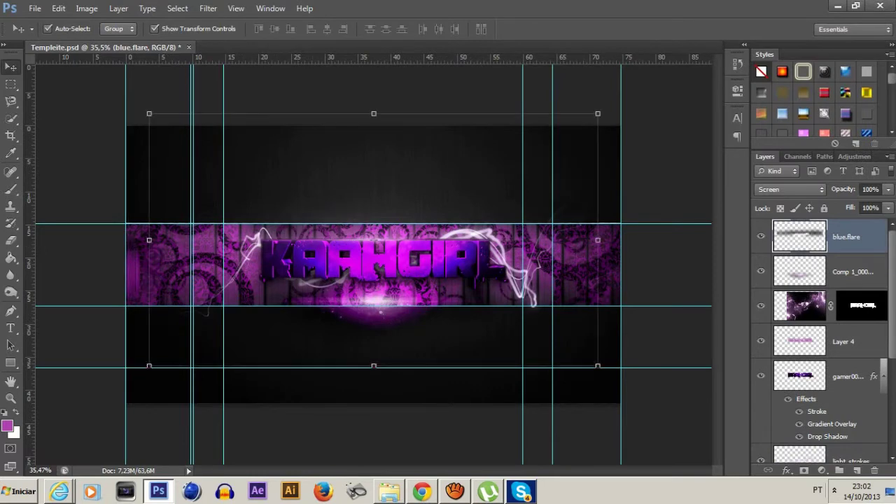
scroll(373, 264, down, 1)
scroll(373, 265, up, 2)
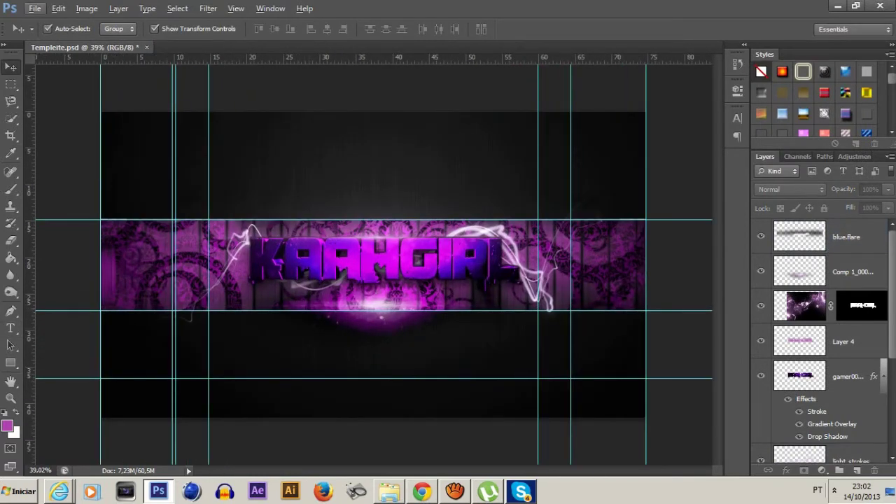
Select the blue.flare layer and set the subtitle font style to Regular.
click(847, 237)
click(139, 29)
click(105, 36)
click(139, 29)
click(197, 29)
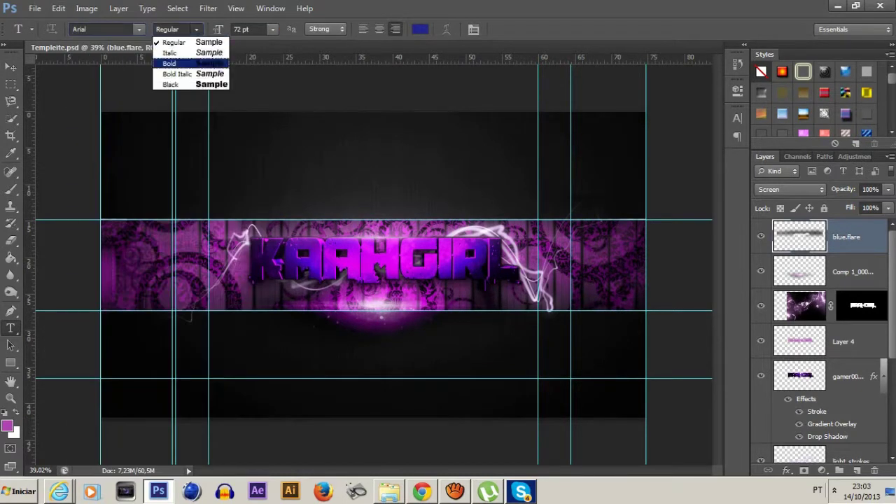
Type NOTICIAS E GAMES under KAAHGIRL, resize it, and nudge it slightly down.
click(263, 295)
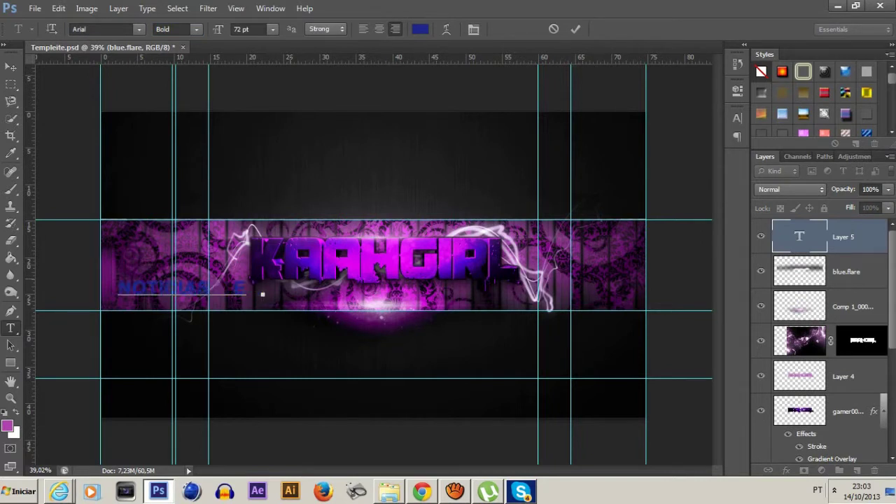
key(ctrl+Return)
key(v)
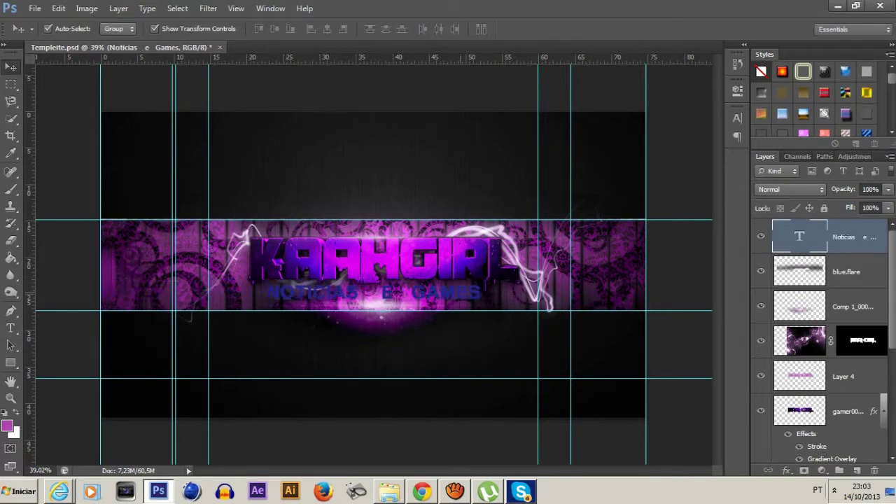
key(ctrl+t)
key(Return)
scroll(362, 283, up, 3)
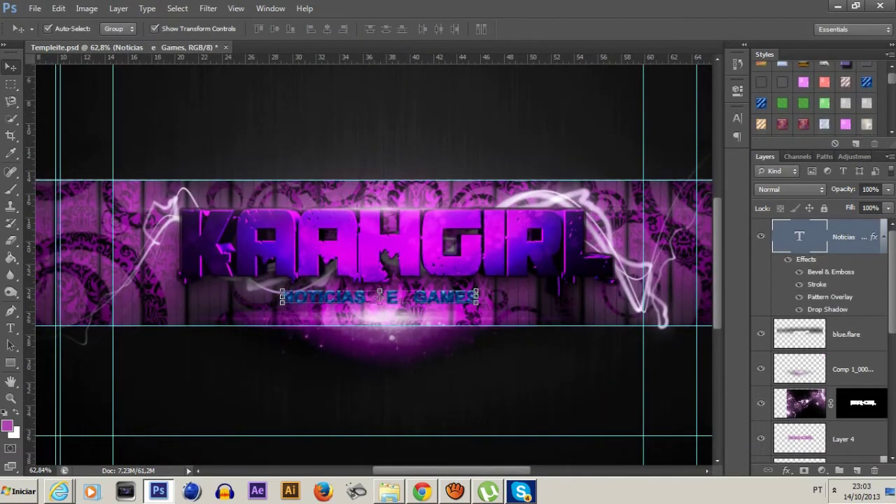
key(Down)
key(Down)
key(Down)
key(Down)
key(Down)
key(Down)
scroll(363, 259, down, 2)
click(363, 259)
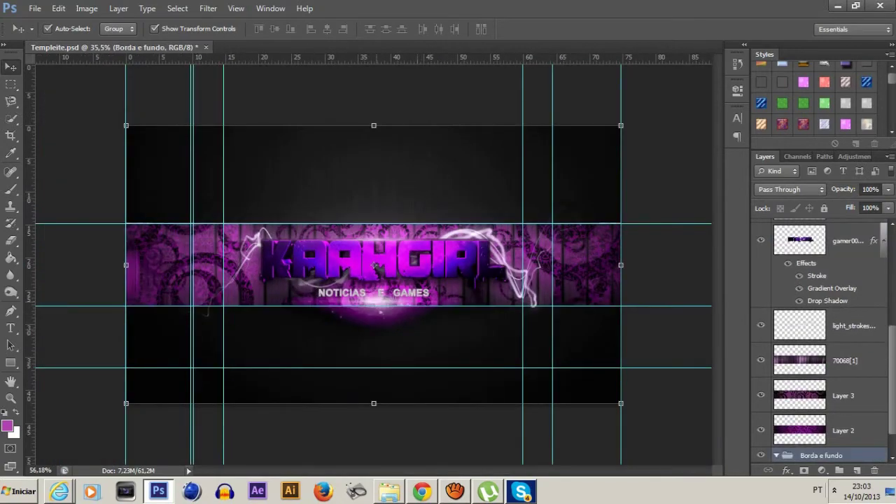
Clear the subtitle layer's existing effects and open its layer style settings.
scroll(328, 203, up, 2)
scroll(328, 203, up, 1)
click(846, 236)
drag(874, 236, 875, 471)
right_click(846, 236)
click(756, 84)
Enable Bevel & Emboss and Stroke, and add a white Color Overlay to the subtitle.
click(522, 133)
click(540, 177)
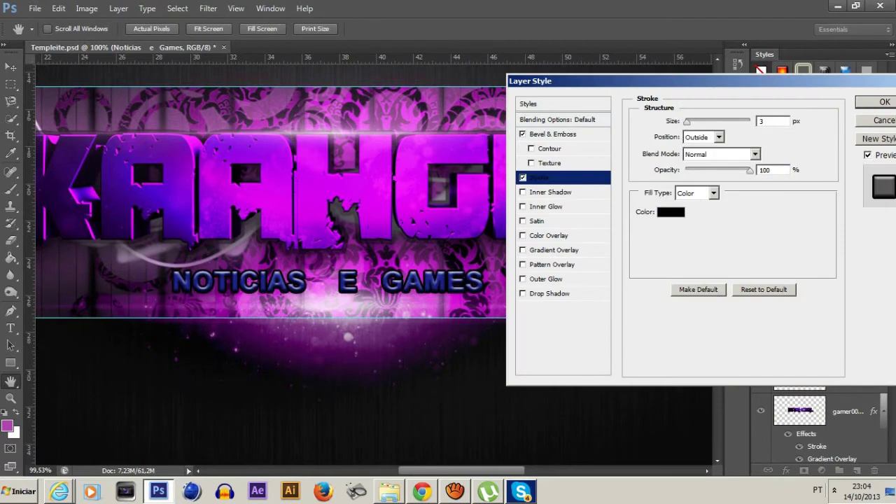
click(549, 235)
click(778, 123)
click(495, 241)
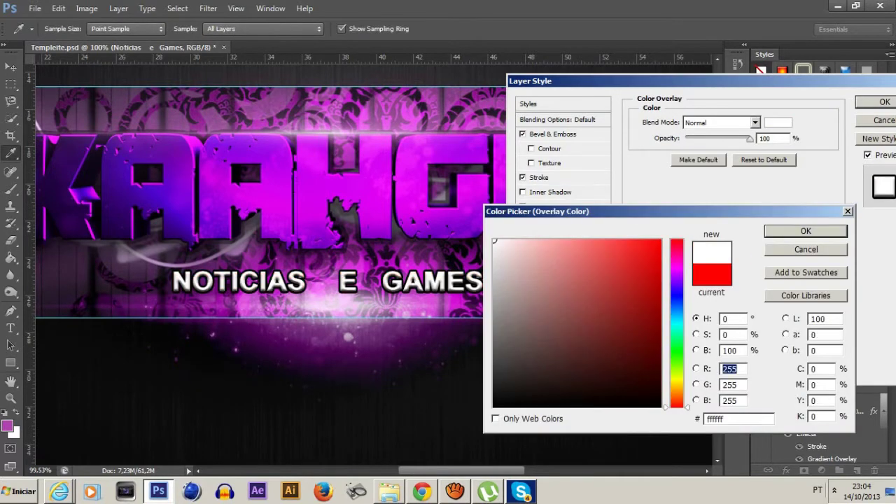
click(806, 231)
Make the subtitle stroke black at 65% opacity, add a Drop Shadow, and apply the style.
click(540, 177)
click(683, 266)
click(523, 252)
mouse_move(523, 252)
mouse_down()
mouse_move(567, 241)
mouse_move(562, 351)
mouse_move(589, 346)
mouse_up()
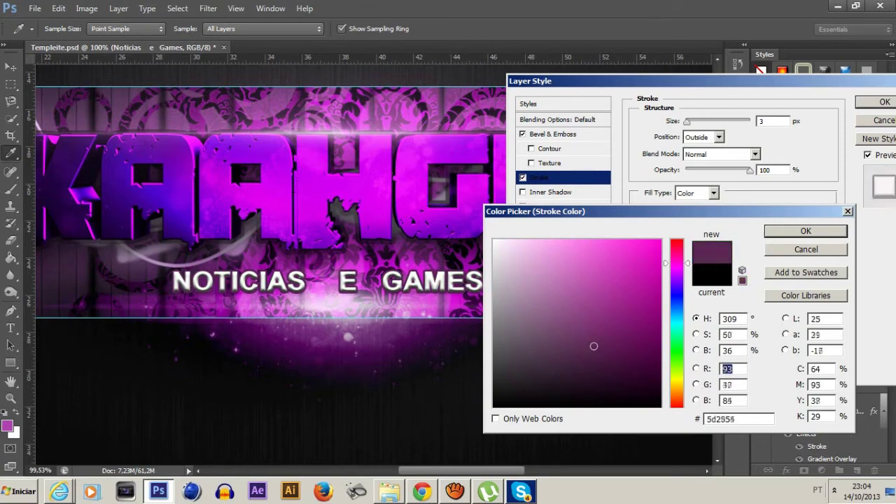
key(Return)
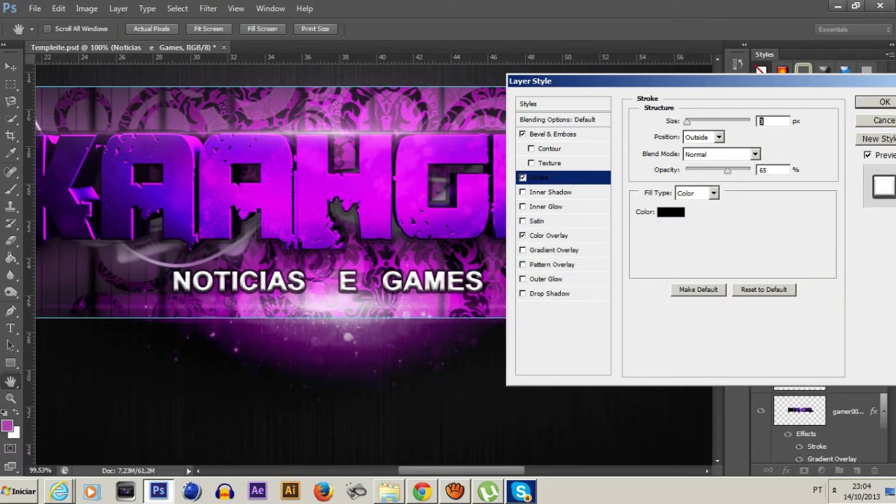
drag(560, 80, 576, 79)
click(568, 292)
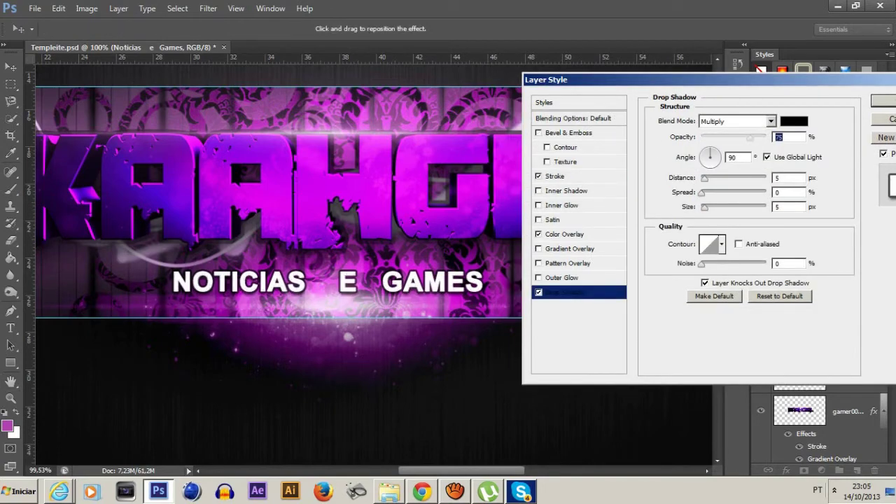
key(Return)
key(ctrl+0)
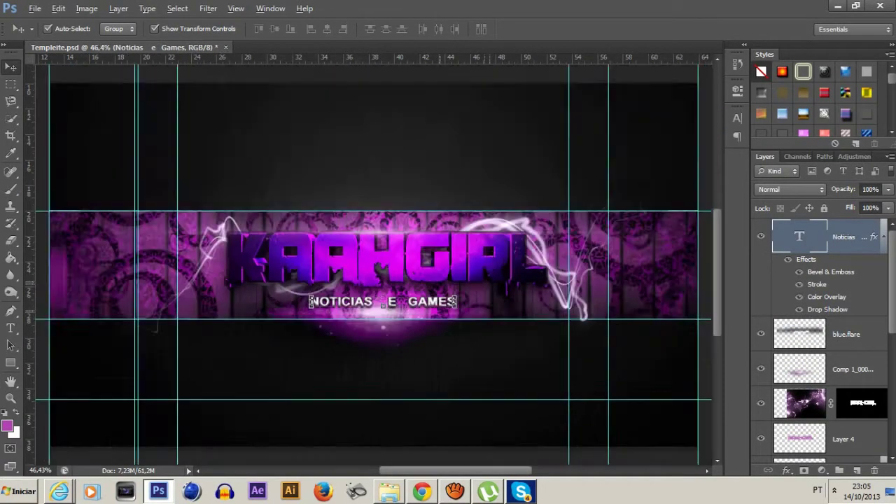
Select the Borda e fundo group, then the subtitle text layer with the Type tool.
scroll(376, 267, down, 3)
click(376, 266)
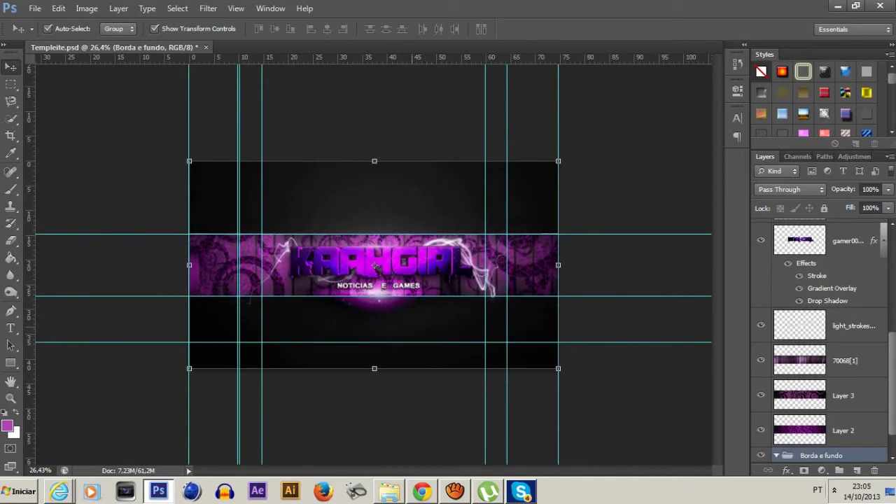
scroll(378, 272, up, 3)
click(378, 272)
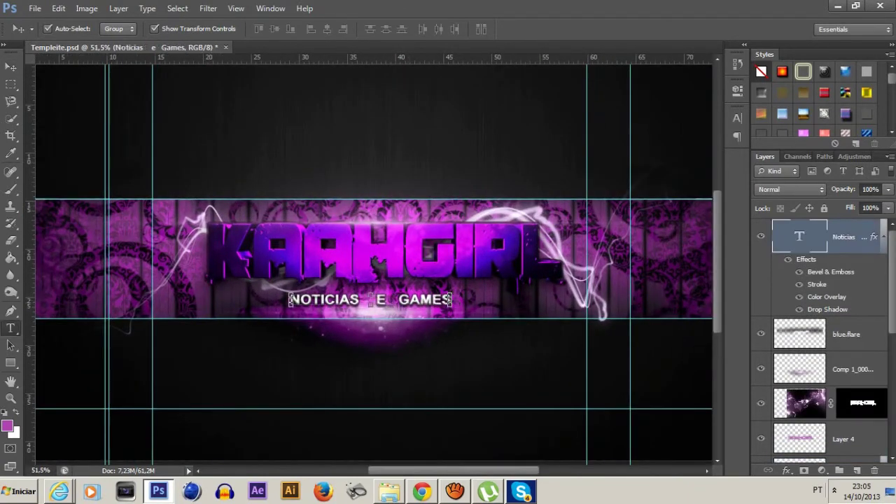
key(t)
On the Comp 1_00000 layer, turn a rectangular marquee into a 5-pixel border selection.
click(800, 369)
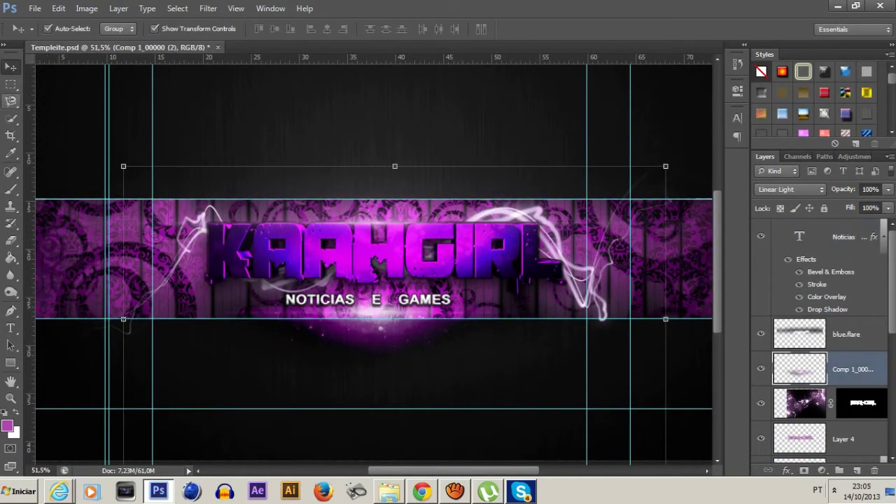
click(10, 83)
click(177, 9)
click(184, 141)
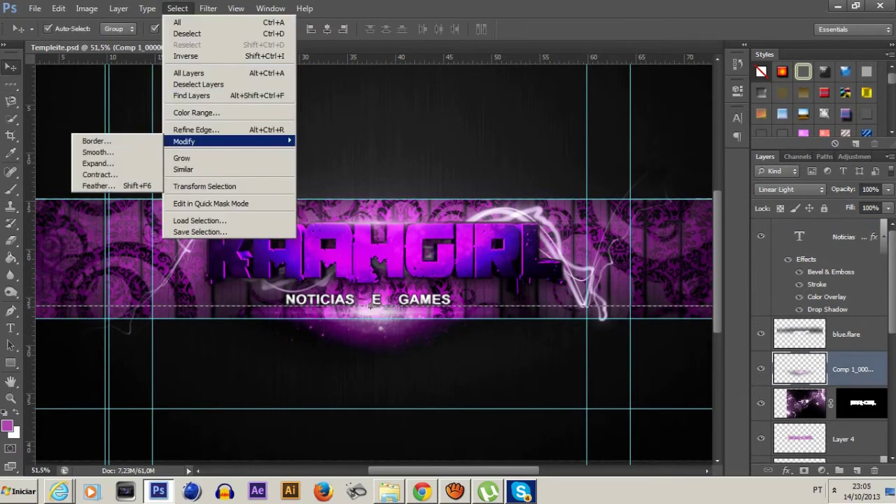
click(94, 140)
text(5)
key(Return)
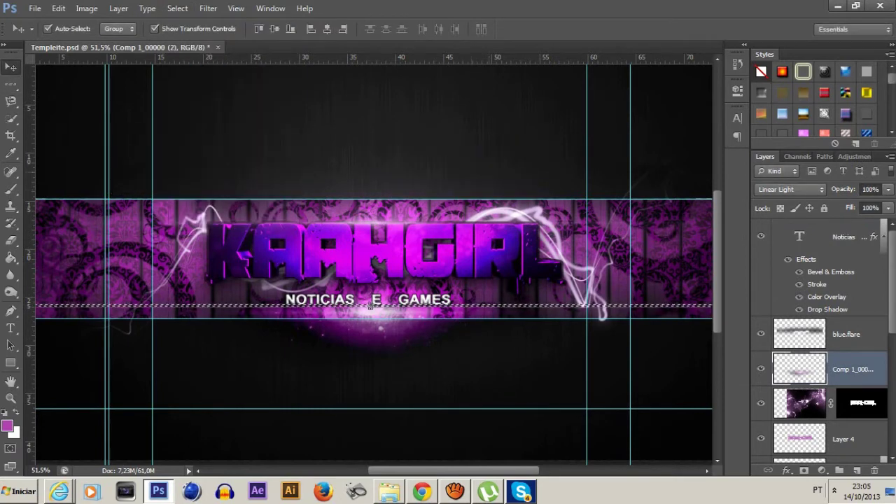
key(e)
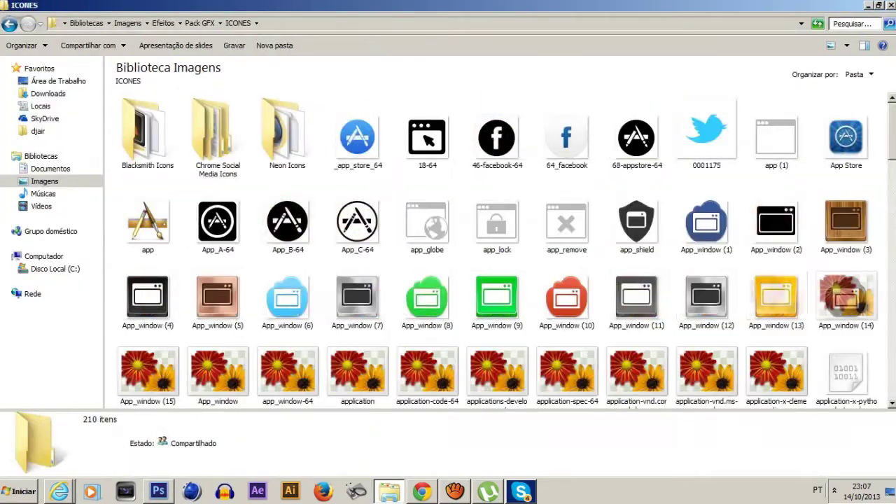
Scroll through the ICONES folder and pick the Machinima_Icon-a image.
scroll(507, 249, down, 5)
scroll(507, 249, down, 5)
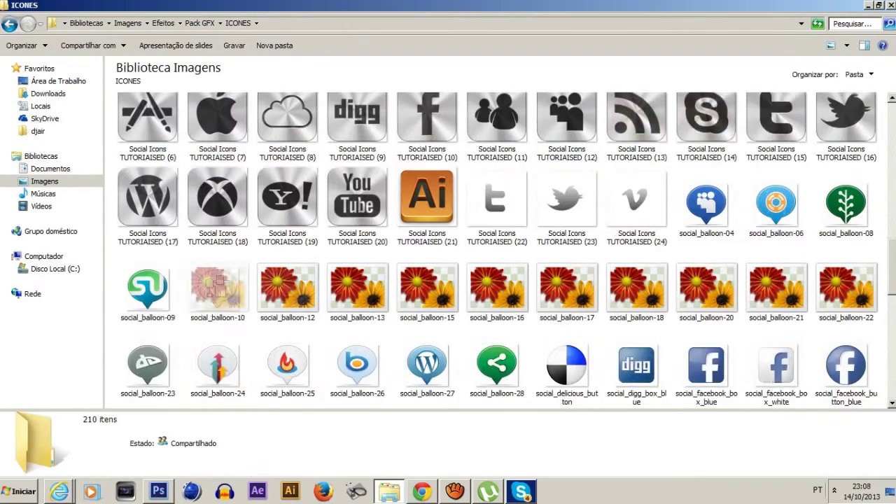
scroll(497, 249, down, 10)
scroll(497, 249, down, 5)
scroll(498, 249, up, 15)
click(358, 129)
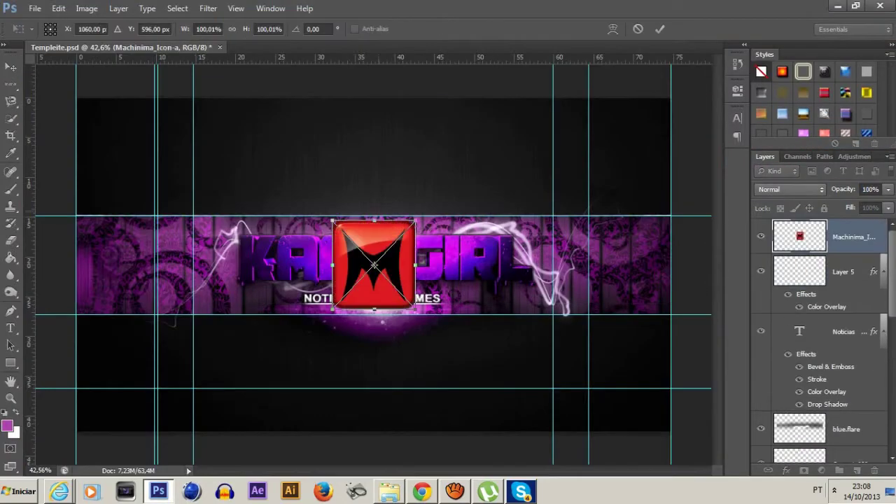
Commit the placed Machinima icon and tint it pink with Hue/Saturation.
key(Return)
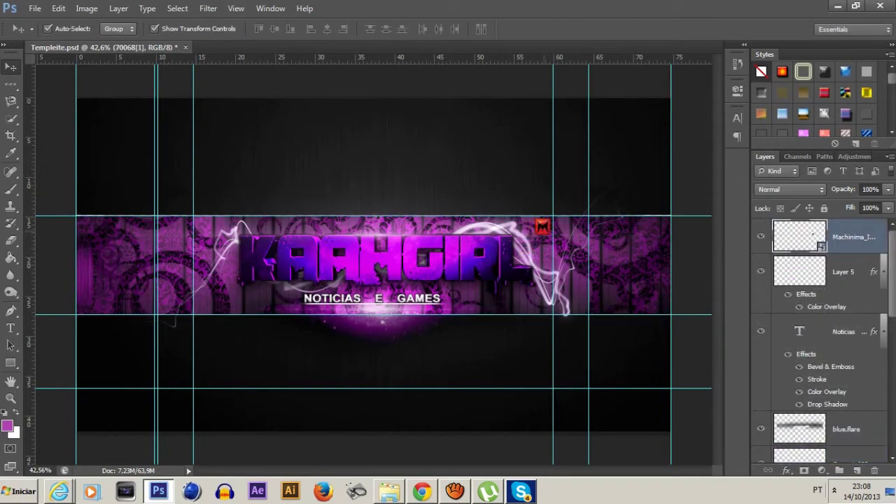
click(87, 8)
click(87, 8)
click(87, 7)
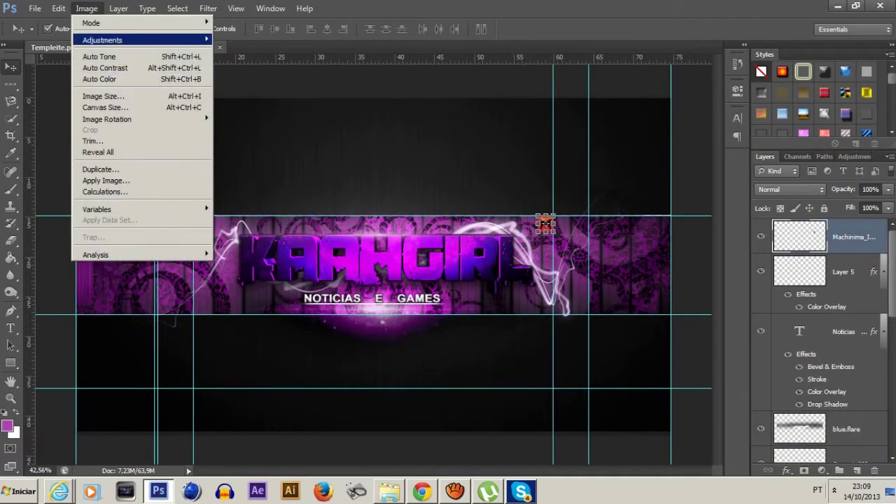
click(259, 121)
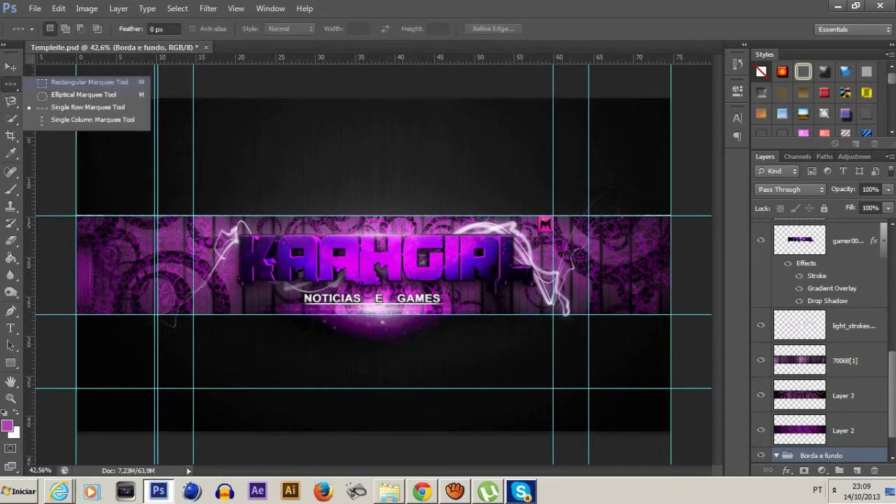
Select the Machinima icon layer and scroll through the Layers panel.
scroll(565, 219, up, 2)
click(566, 219)
scroll(566, 219, up, 3)
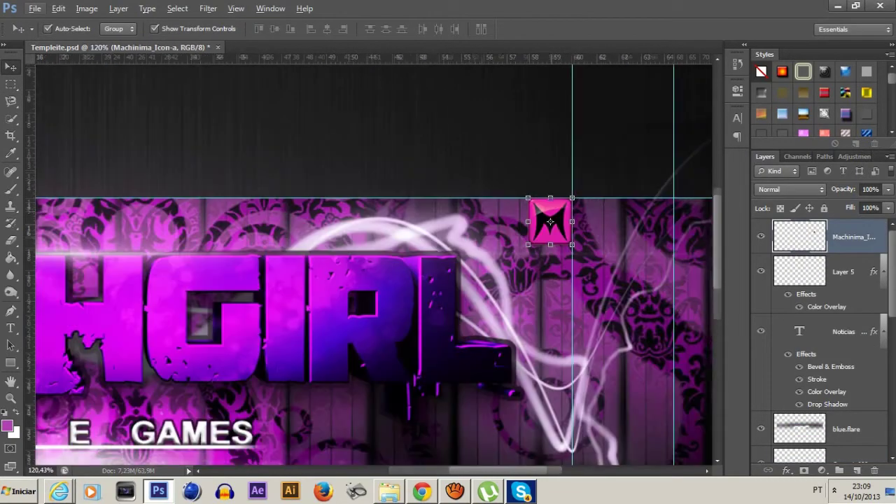
scroll(540, 210, down, 2)
scroll(533, 217, down, 2)
scroll(528, 219, down, 2)
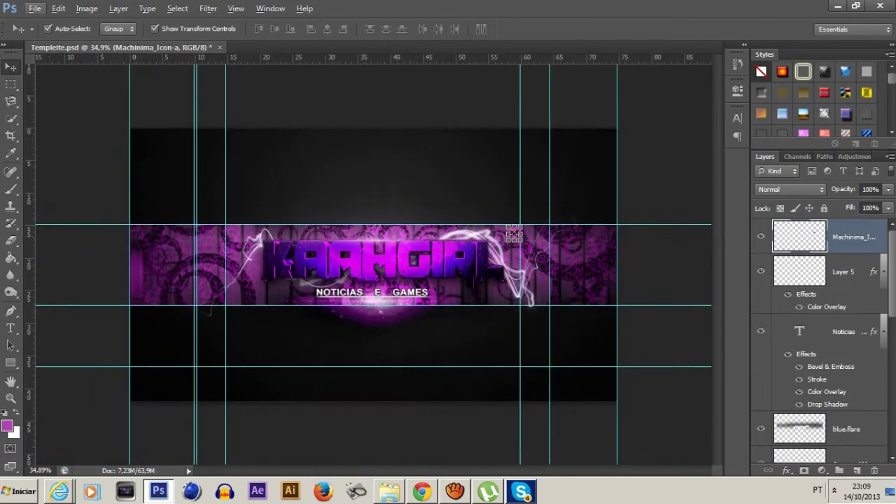
key(m)
scroll(820, 336, down, 3)
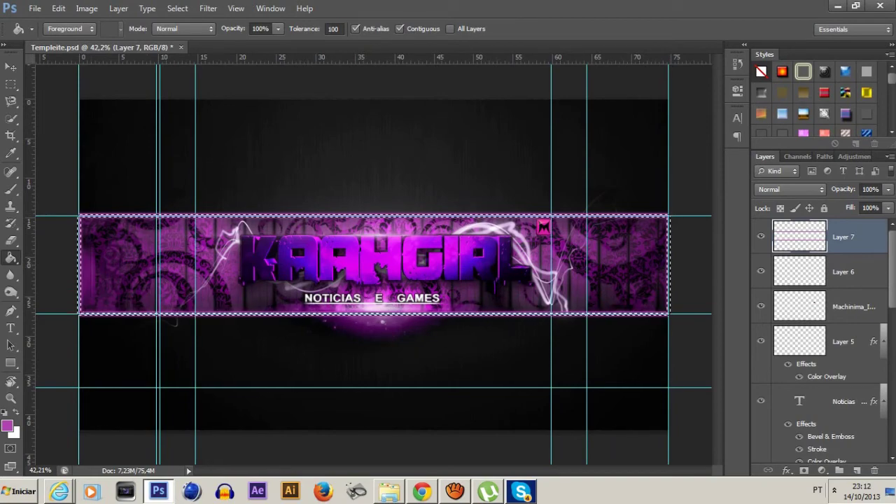
Select the Layer 7 frame with the Move tool and open its layer style settings.
scroll(213, 252, up, 2)
key(v)
scroll(376, 266, down, 2)
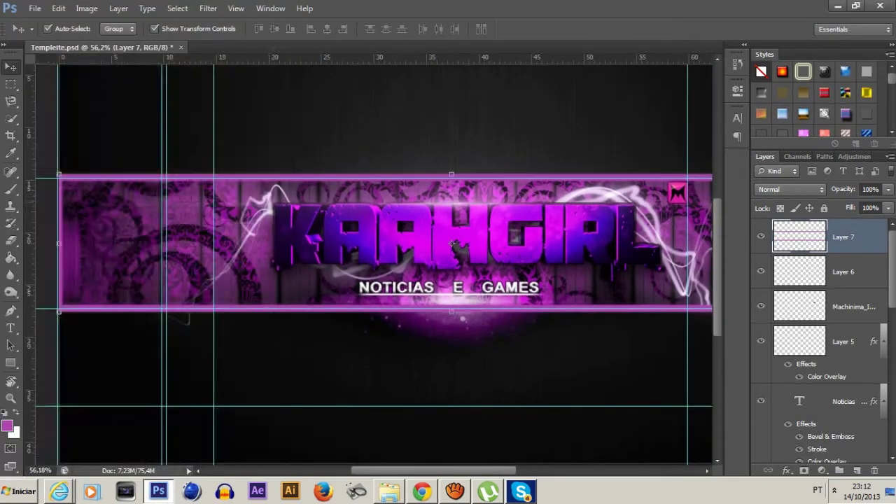
scroll(376, 266, down, 1)
scroll(376, 267, down, 1)
right_click(799, 237)
click(785, 112)
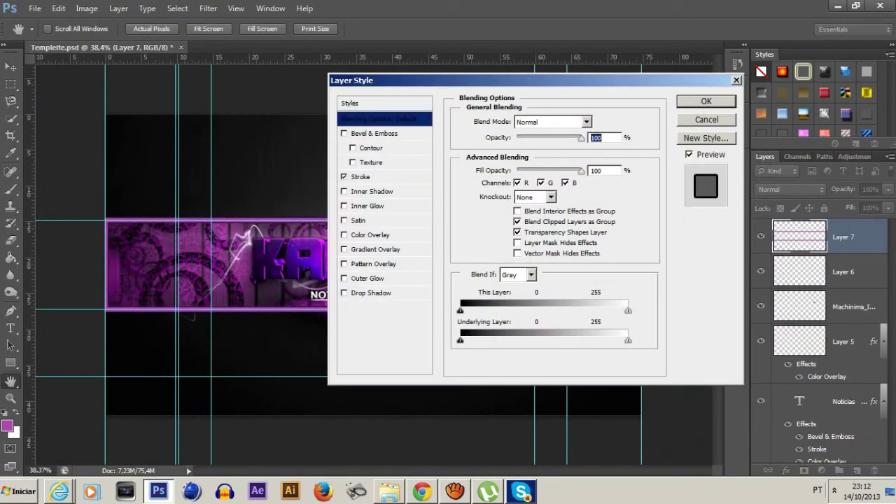
Give the frame Bevel & Emboss, Stroke and a white Color Overlay, then apply.
click(344, 264)
click(369, 235)
click(599, 122)
mouse_move(494, 240)
mouse_down()
mouse_move(494, 405)
mouse_move(494, 241)
mouse_up()
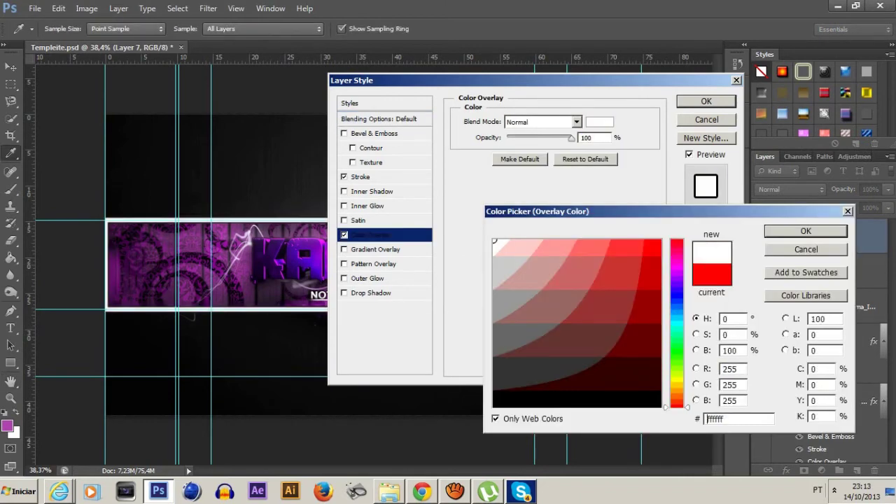
key(Return)
mouse_move(371, 81)
mouse_down()
mouse_move(612, 74)
mouse_move(428, 60)
mouse_up()
key(Return)
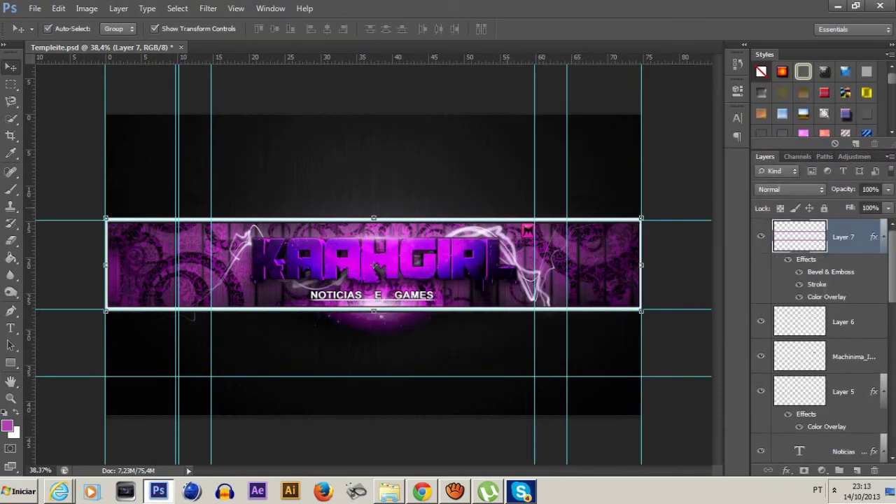